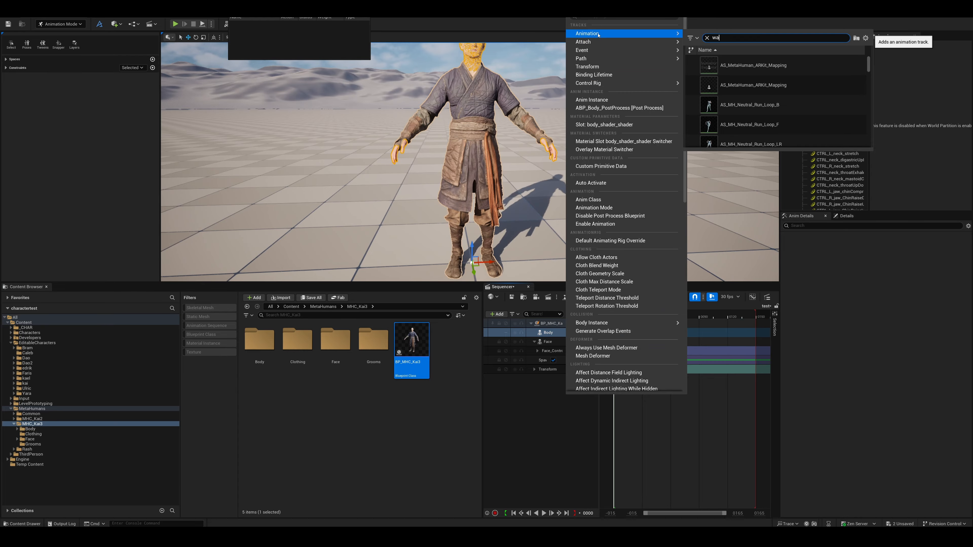
- Add the AS_MH_Neutral_Walk_Loop_F animation to the character's Body track and preview its playback
text(lk)
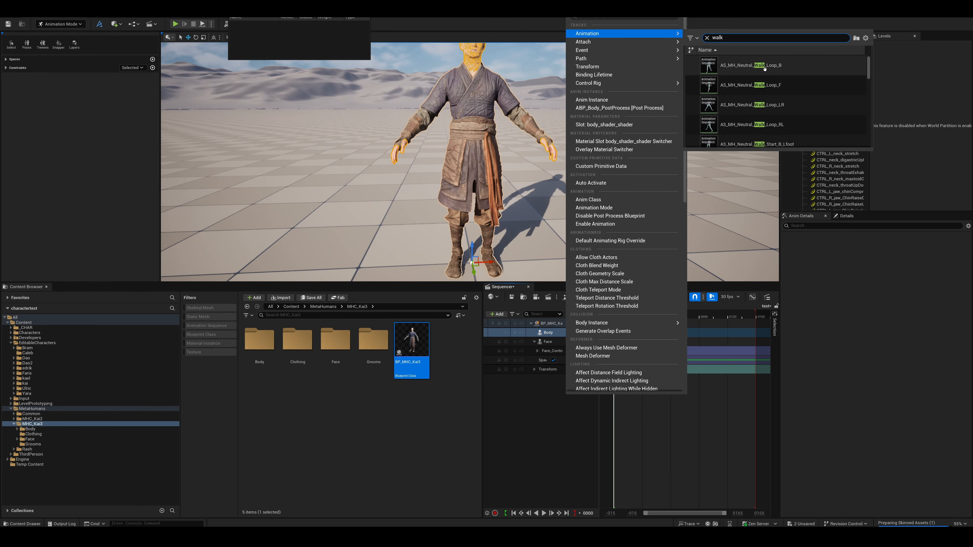
click(751, 85)
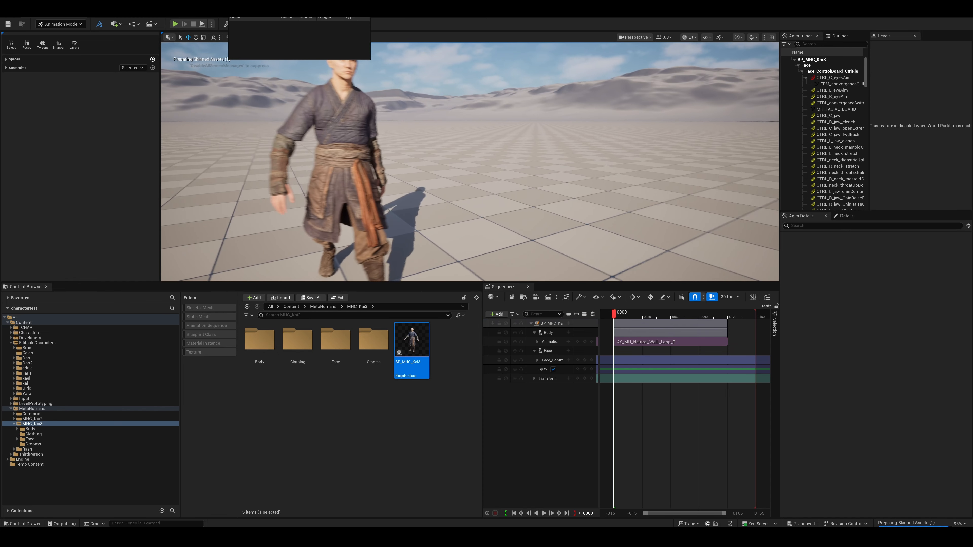
key(space)
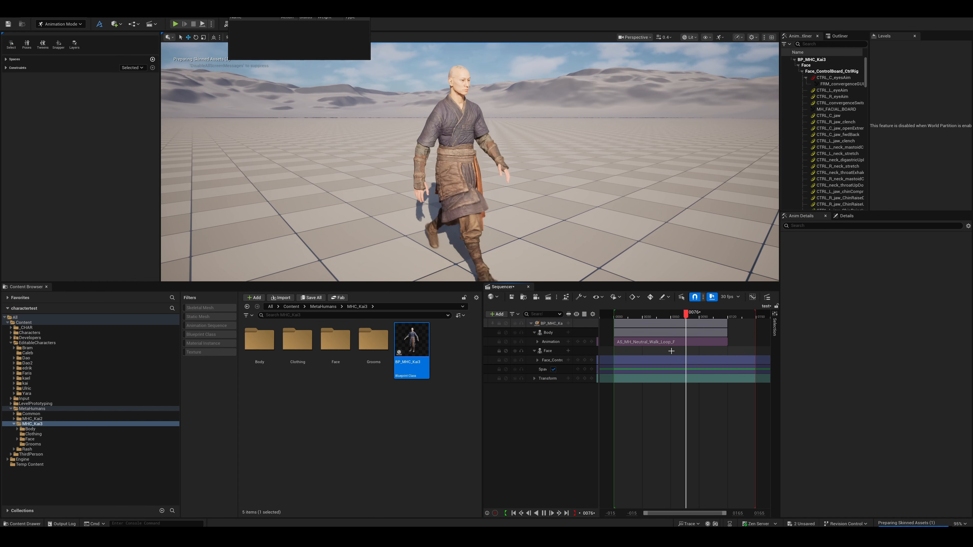
key(space)
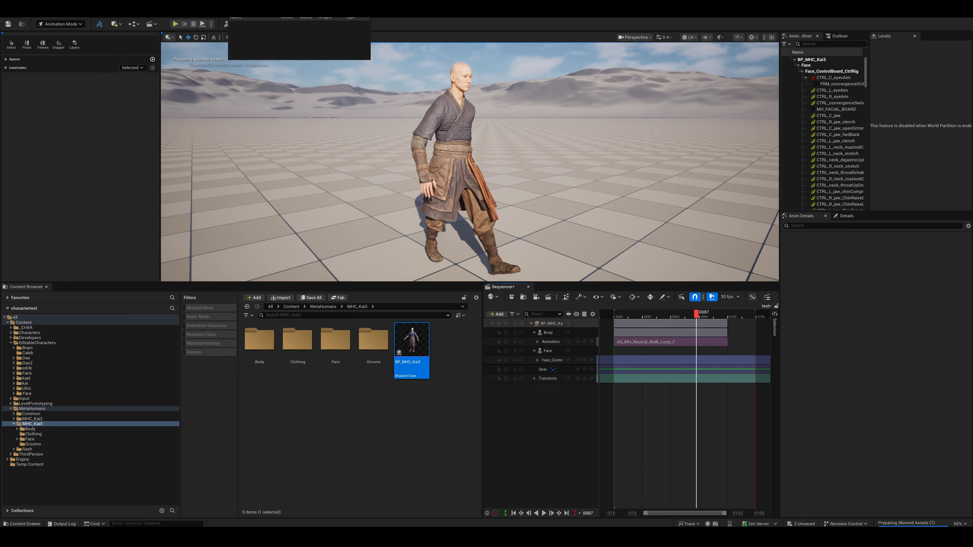
click(622, 314)
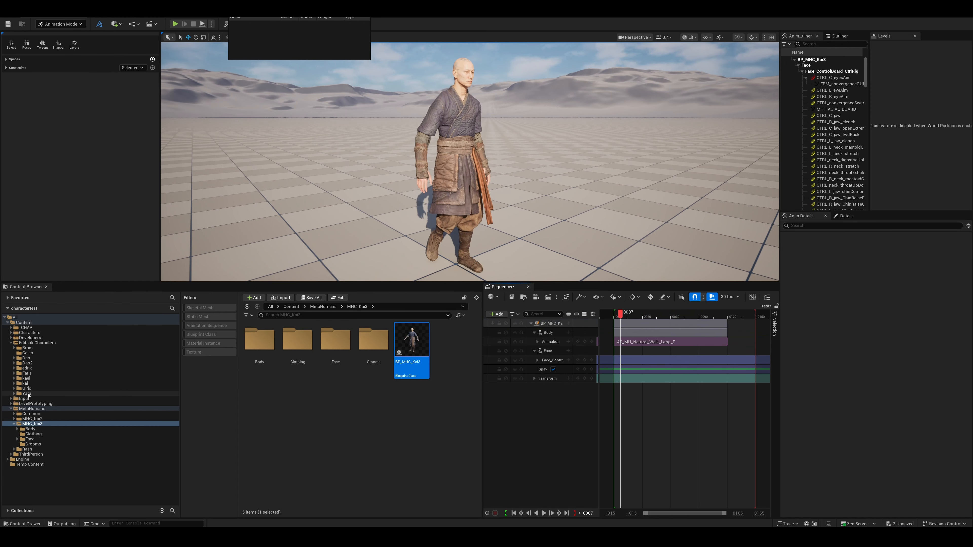
- Browse to the EditableCharacters/Dao2/Dao/Outfit/skirt/Chaos folder to view the skirt's cloth assets
click(27, 362)
double_click(259, 340)
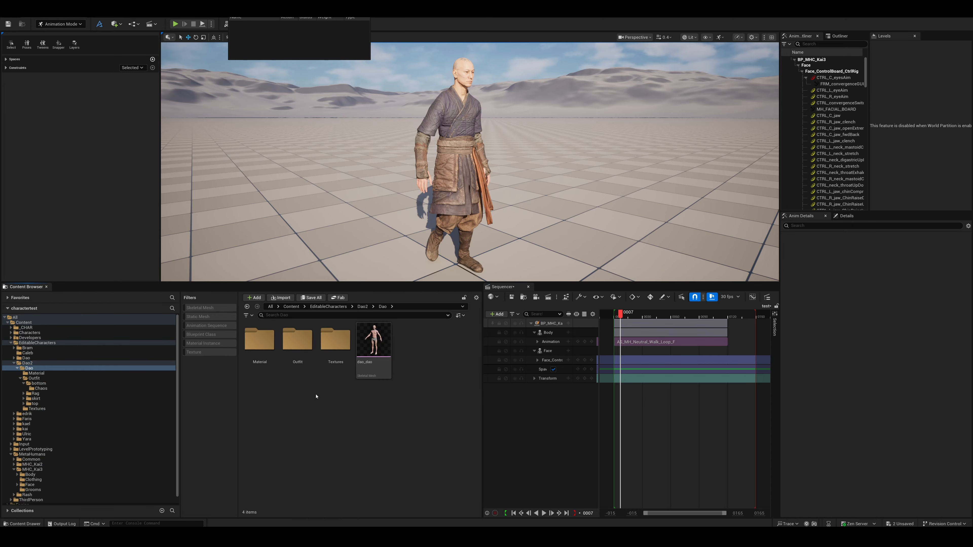
double_click(305, 338)
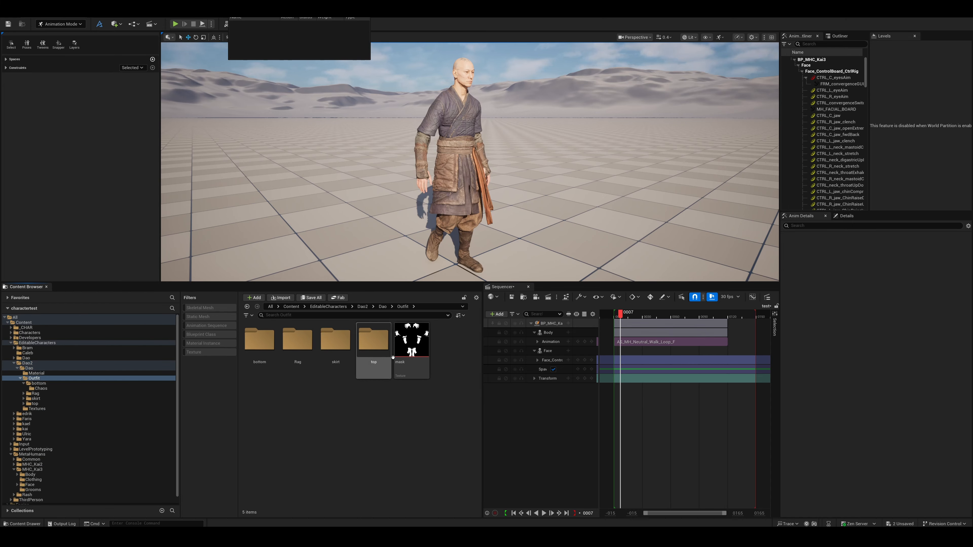
double_click(336, 343)
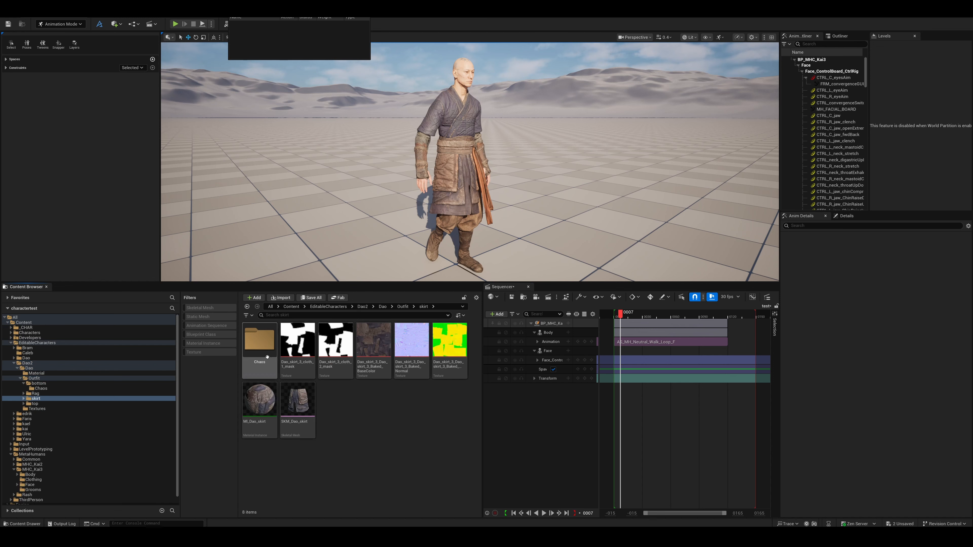
double_click(260, 341)
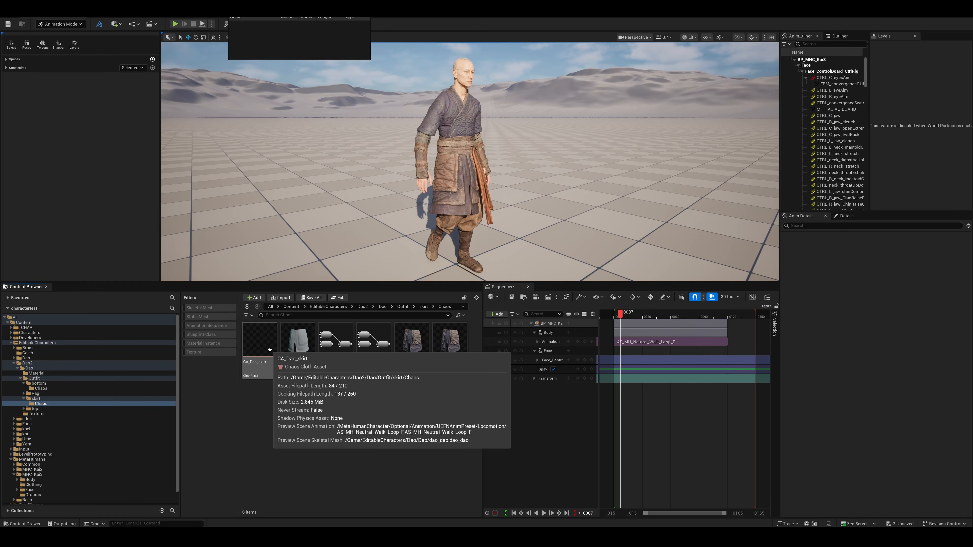
- Open the walking character's BP_MHC_Kai3 blueprint for editing, with its window enlarged and the component viewport shown
alt+drag(452, 173, 374, 199)
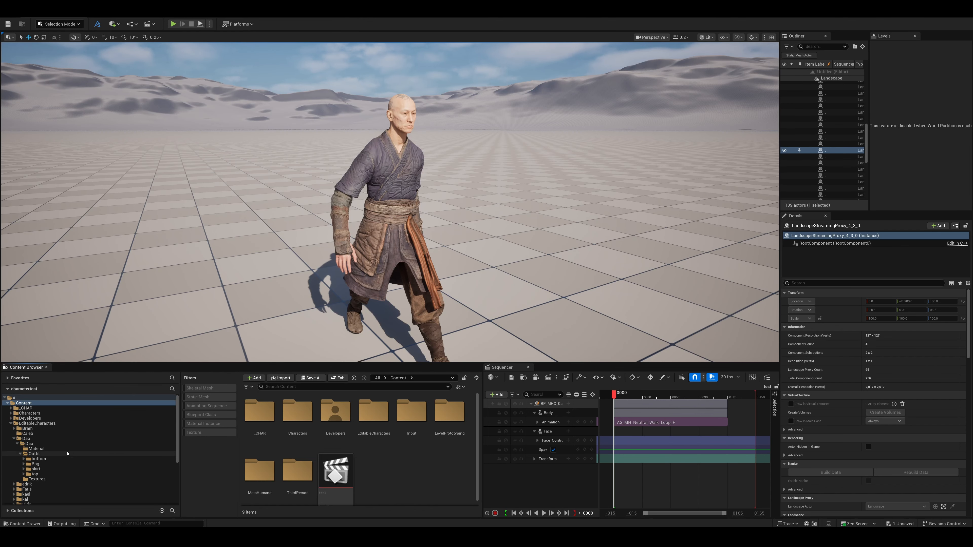
click(378, 240)
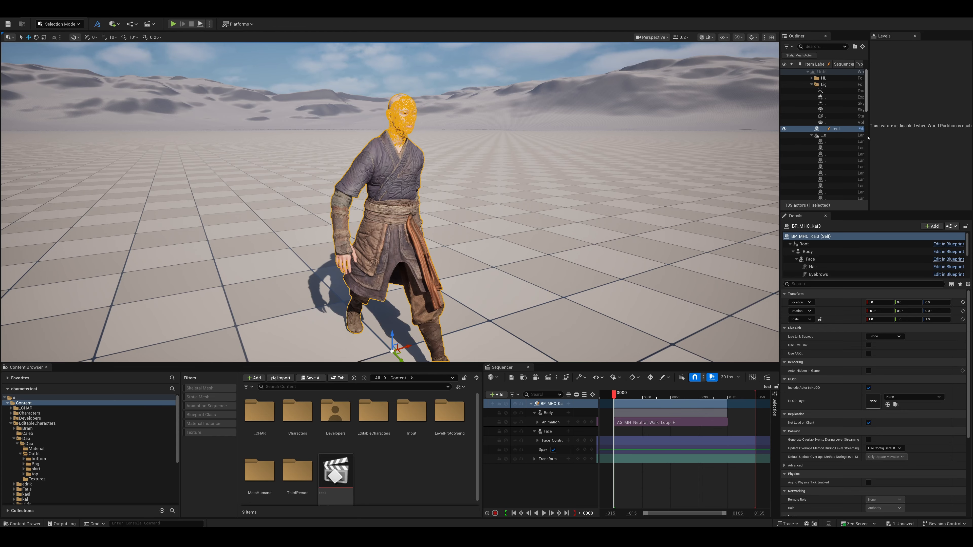
drag(869, 138, 907, 132)
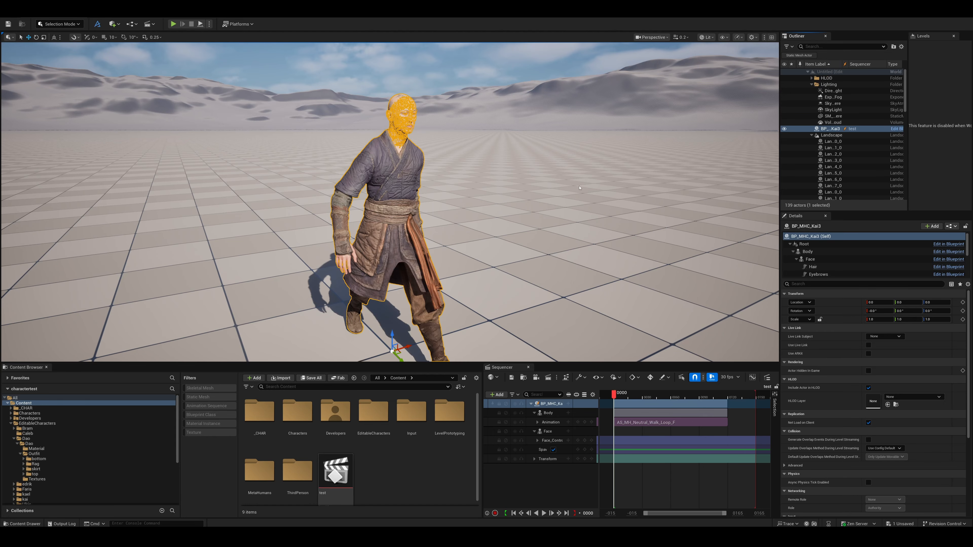
click(904, 129)
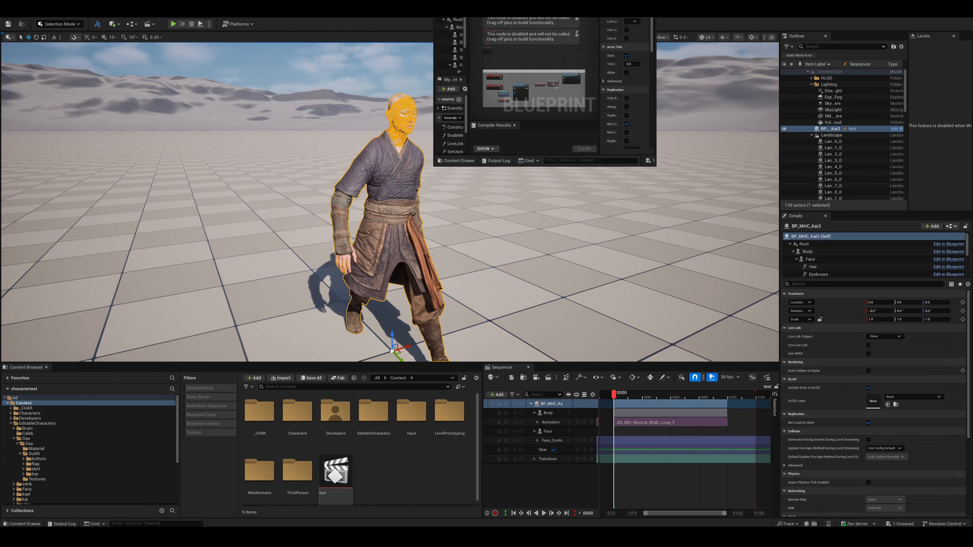
drag(698, 334, 927, 501)
click(565, 161)
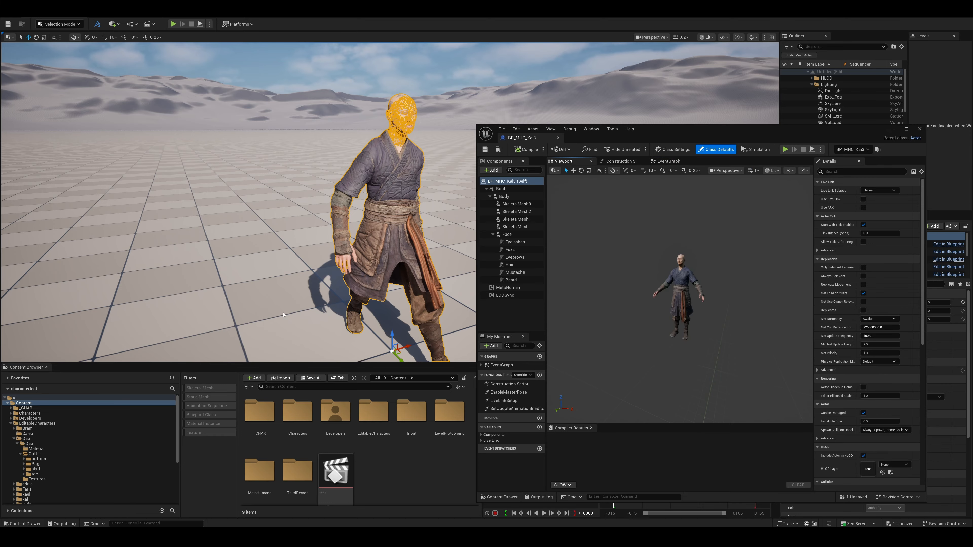
- Open the EditableCharacters/Dao/Dao/Outfit/skirt/Chaos content folder
scroll(35, 434, down, 1)
click(26, 429)
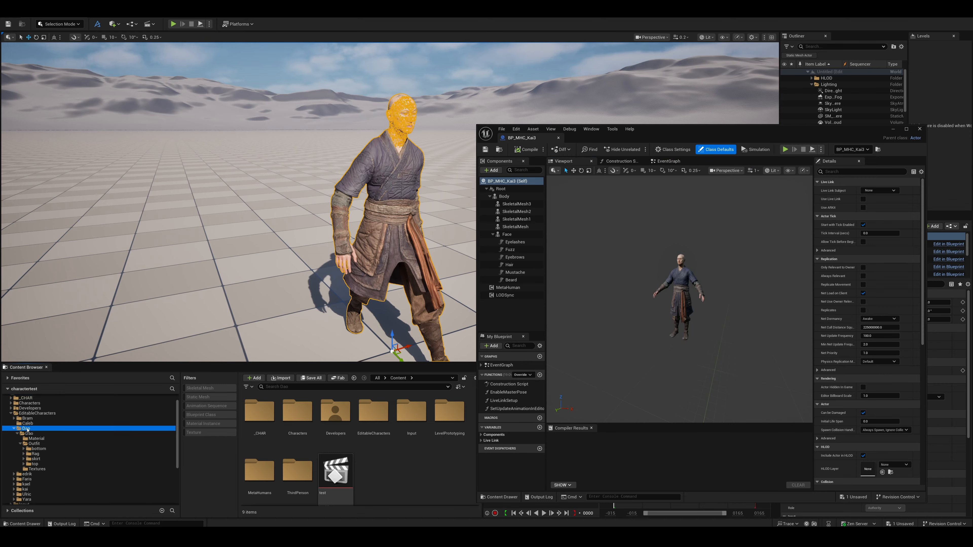
click(36, 459)
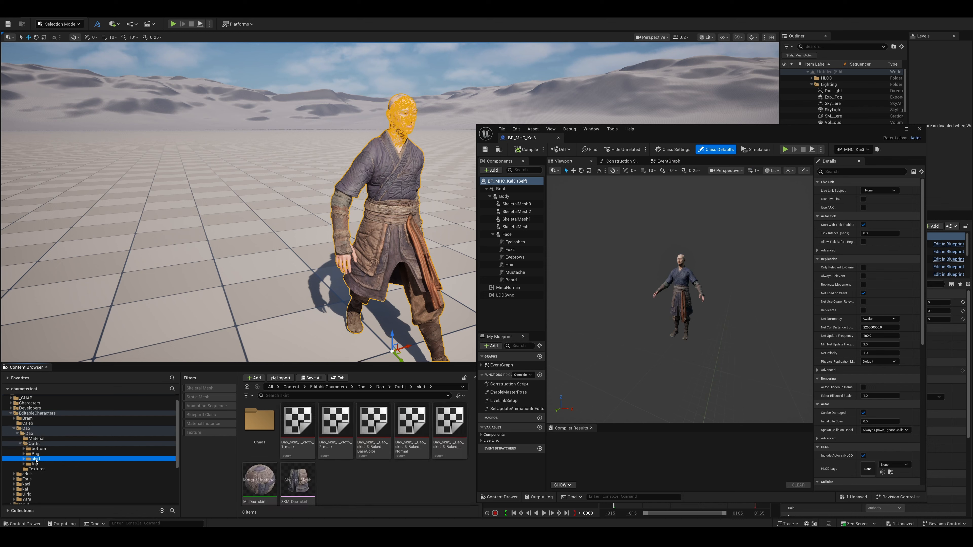
double_click(259, 421)
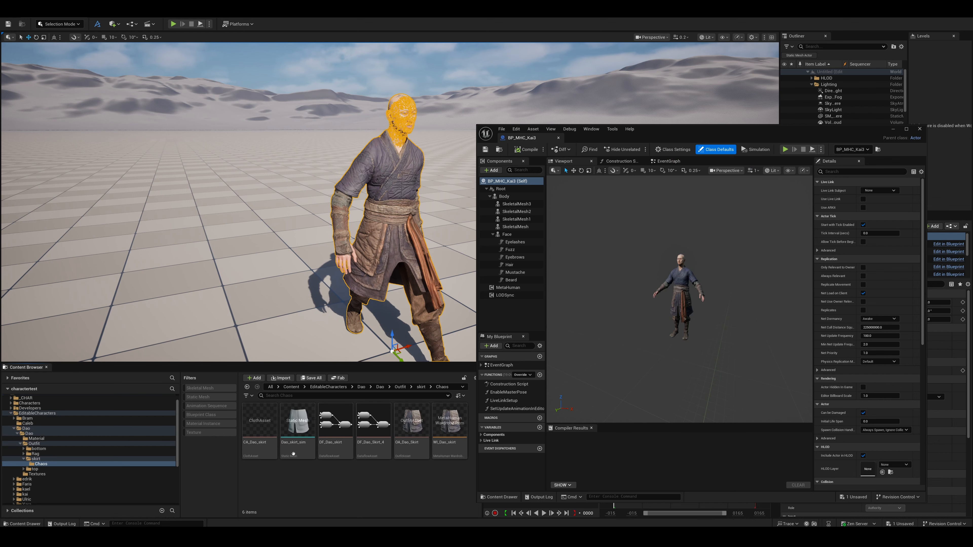
- Add the CA_Dao_skirt cloth asset to the BP_MHC_Kai3 components, attach it to Body, and frame it
click(262, 433)
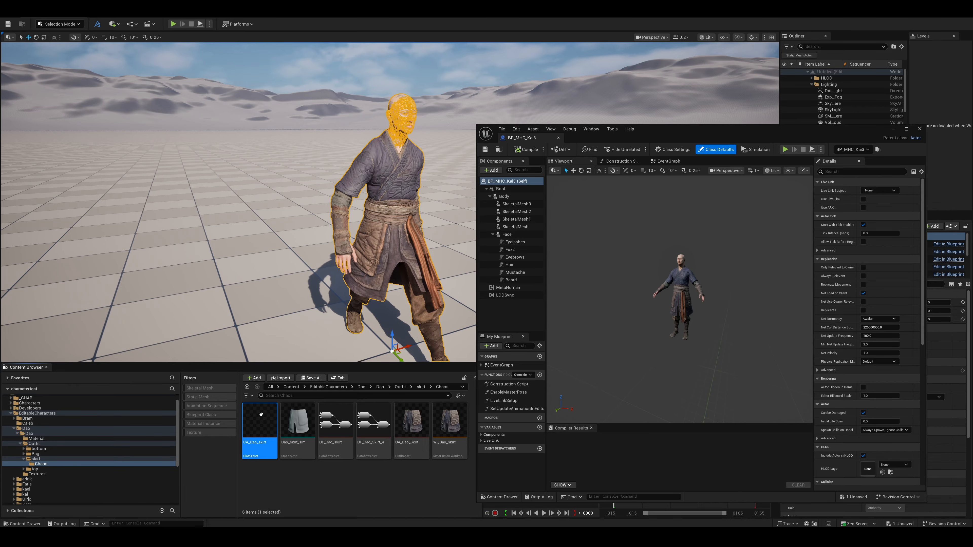
drag(263, 426, 514, 207)
click(509, 197)
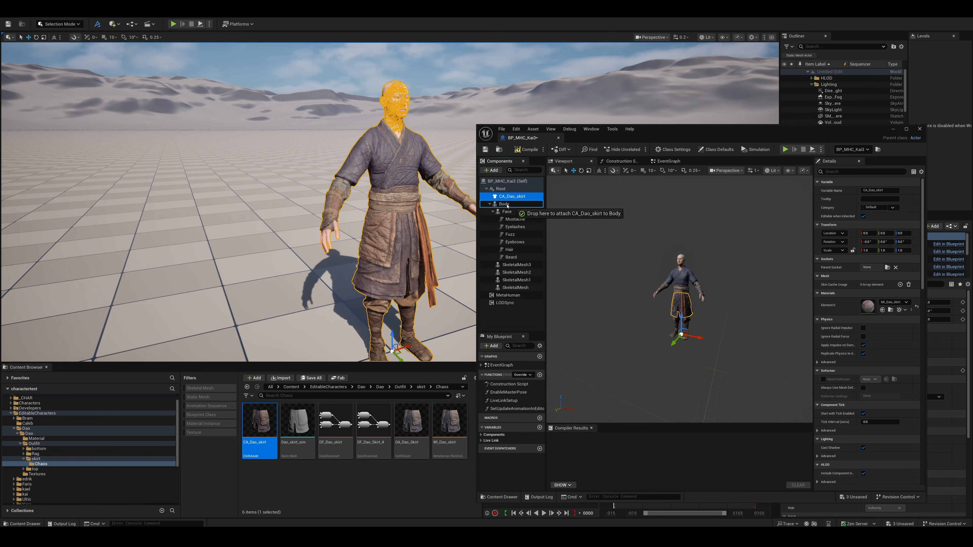
drag(511, 208, 511, 209)
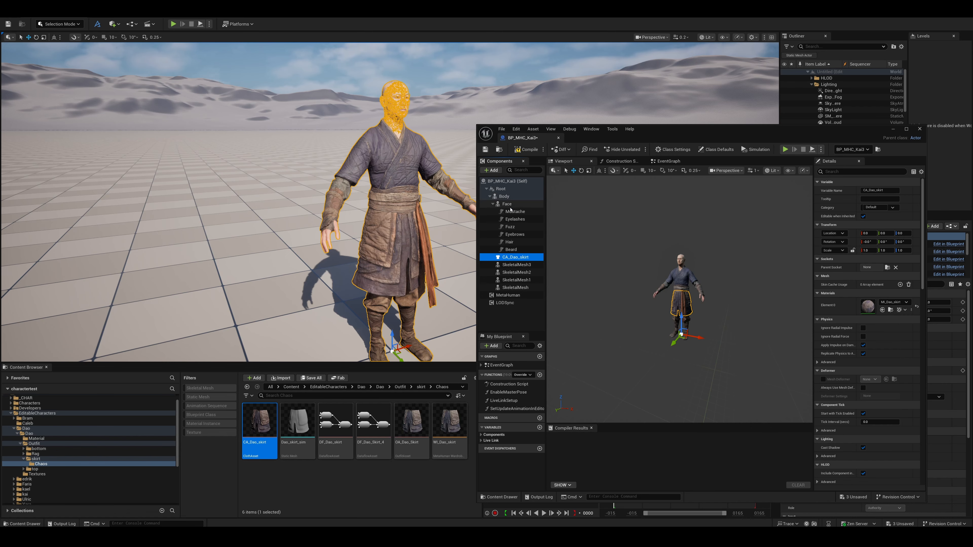
key(f)
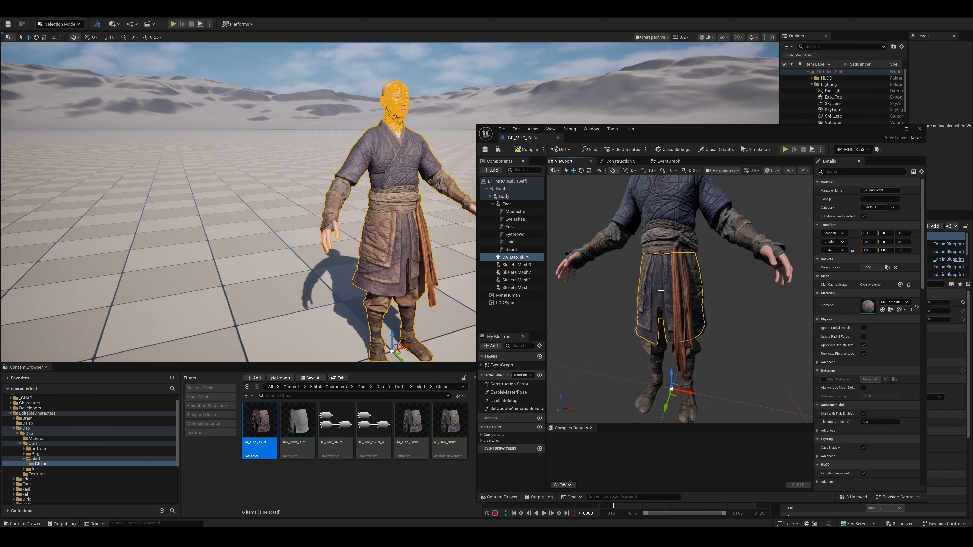
- Turn off Visible for the original skirt SkeletalMesh component and compile the blueprint
click(661, 291)
click(859, 172)
text(visib)
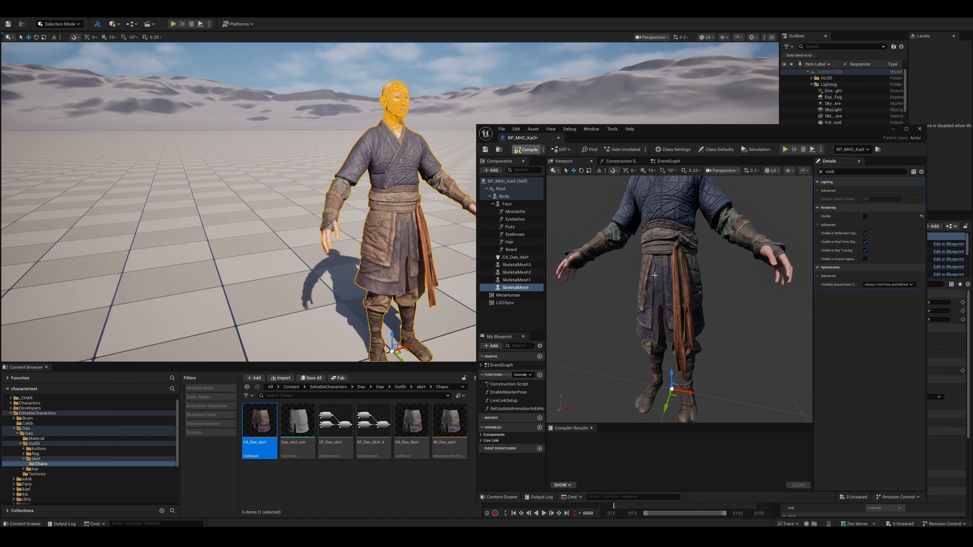
- Examine the cloth skirt on the character in the level from several angles and distances
key(w)
right_drag(393, 241, 521, 223)
scroll(393, 241, up, 2)
key(a)
scroll(393, 241, down, 2)
key(a)
key(a)
right_drag(393, 223, 318, 206)
scroll(393, 223, up, 2)
key(a)
key(s)
key(d)
key(s)
right_drag(394, 241, 418, 235)
key(a)
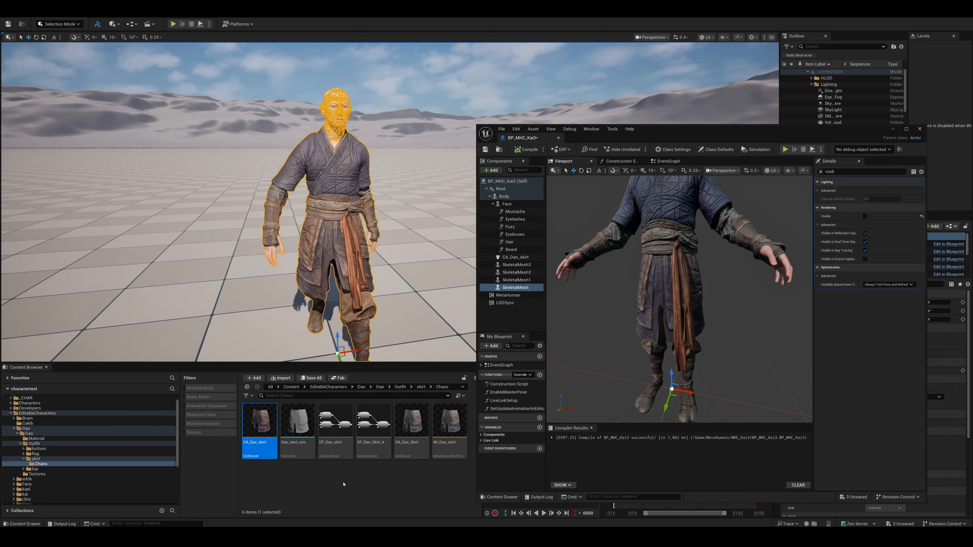
- Open the CA_Dao_skirt cloth asset in a maximized editor and select the upper SkeletalMeshImport node in its Dataflow graph
mouse_move(261, 421)
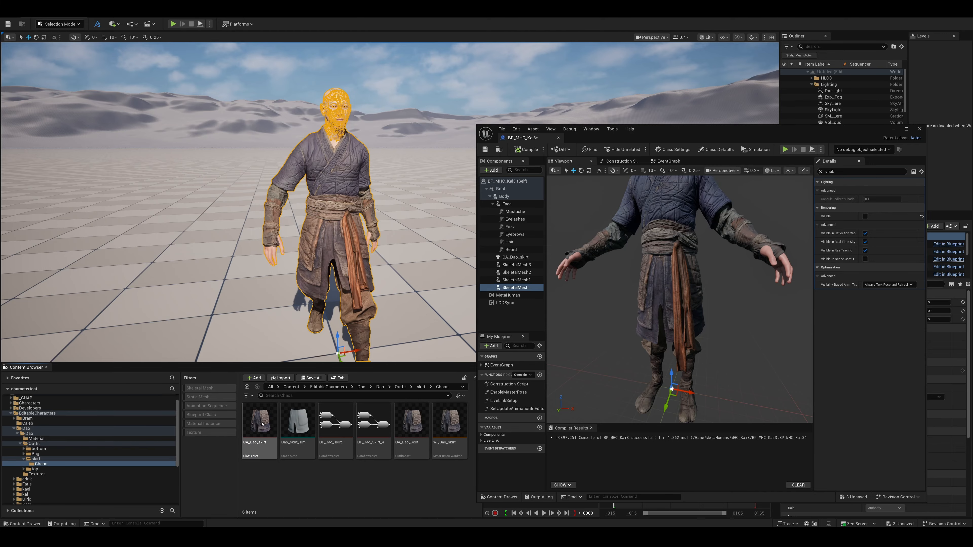
double_click(262, 423)
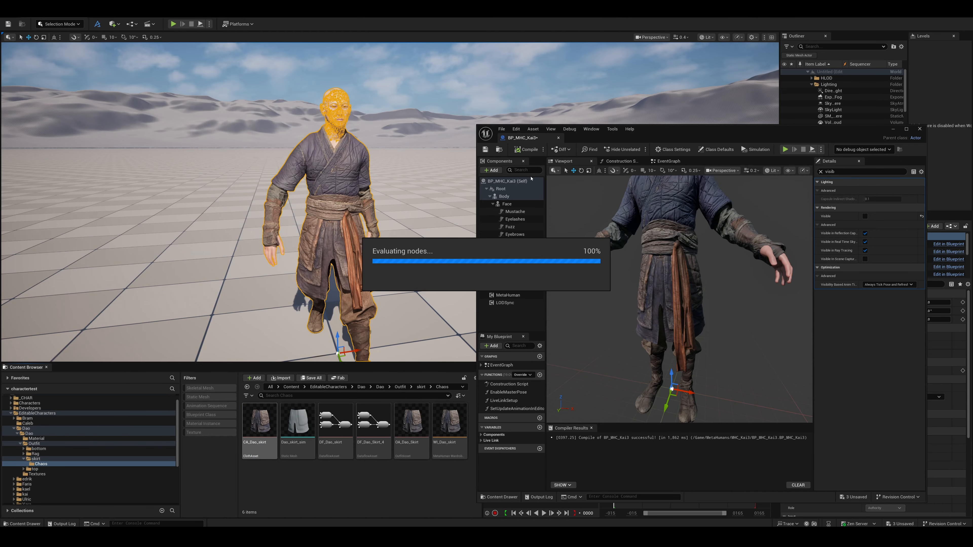
double_click(701, 129)
right_drag(319, 375, 621, 386)
scroll(369, 378, up, 5)
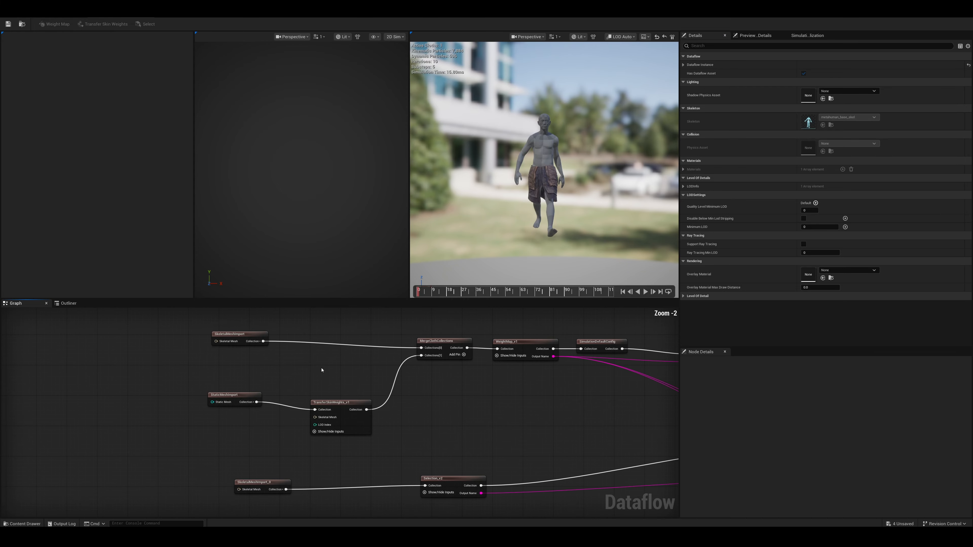
scroll(322, 370, up, 2)
click(274, 367)
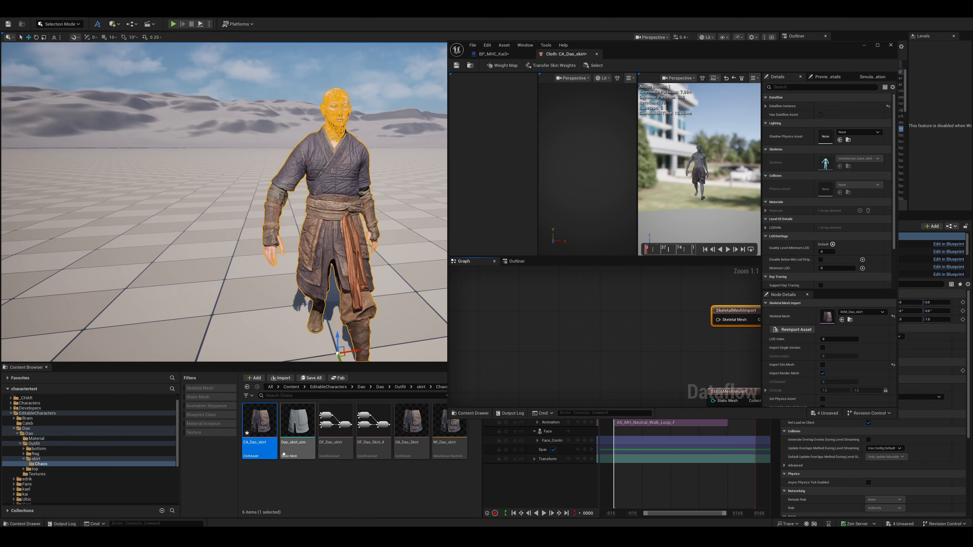
- Assign MHC_Kai1_Outfits_4 from MetaHumans/MHC_Kai3/Clothing as the Skeletal Mesh of the SkeletalMeshImport node
scroll(101, 450, down, 5)
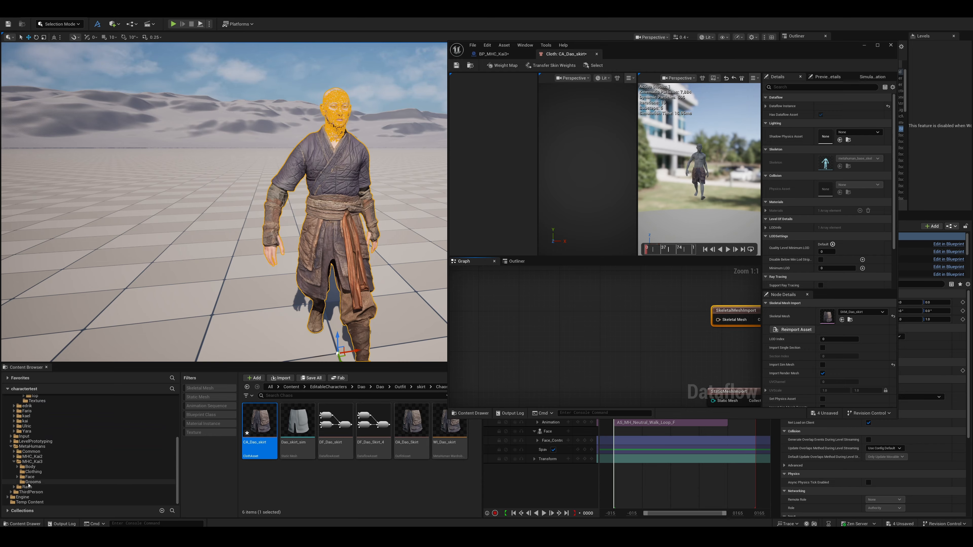
right_drag(676, 338, 523, 339)
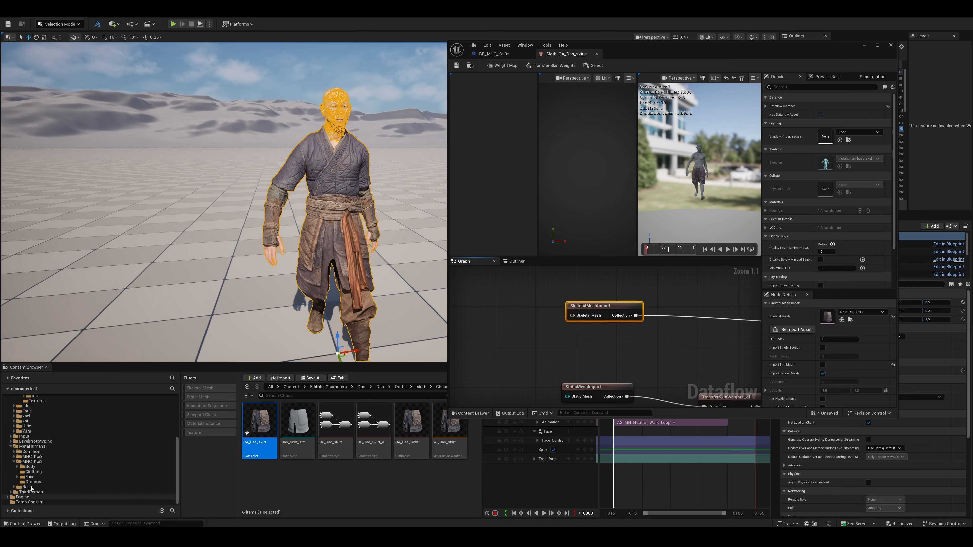
click(31, 447)
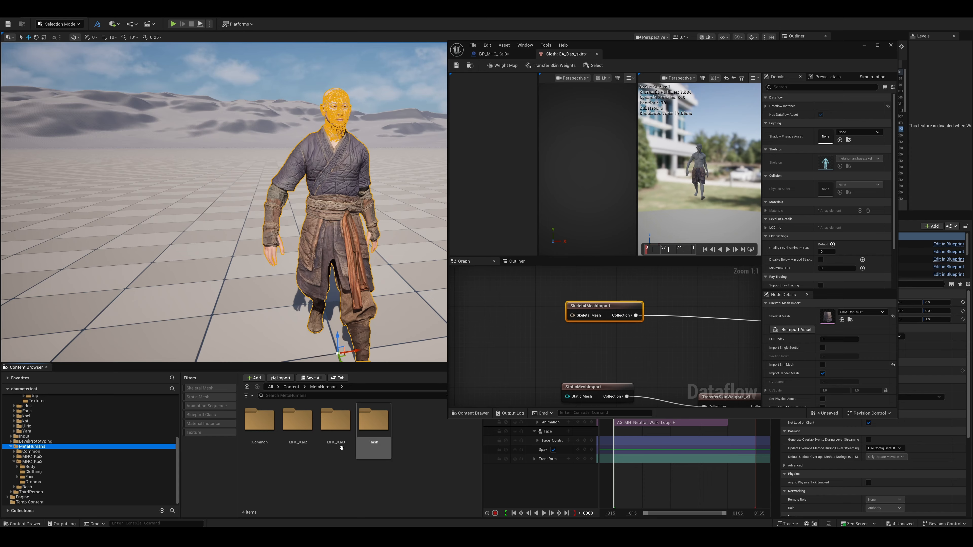
double_click(335, 422)
double_click(298, 421)
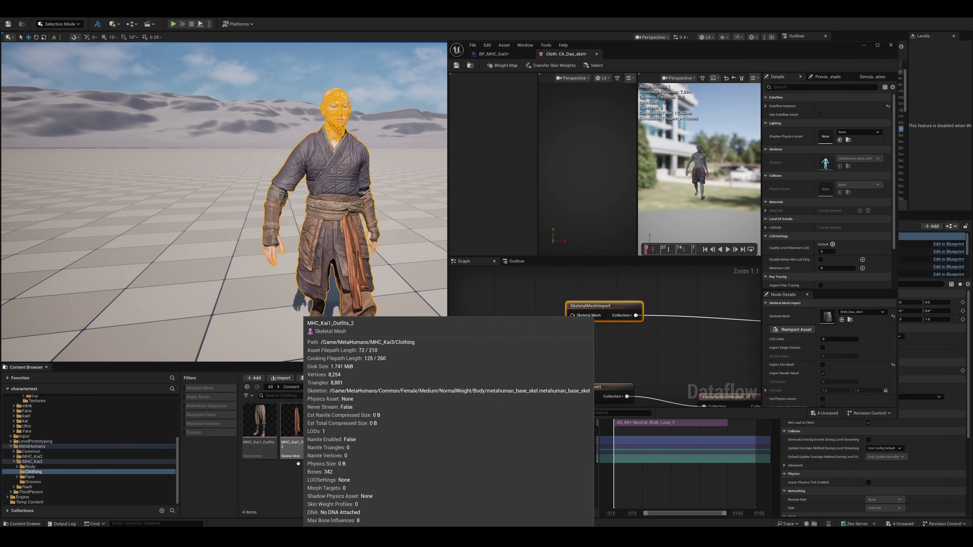
click(376, 410)
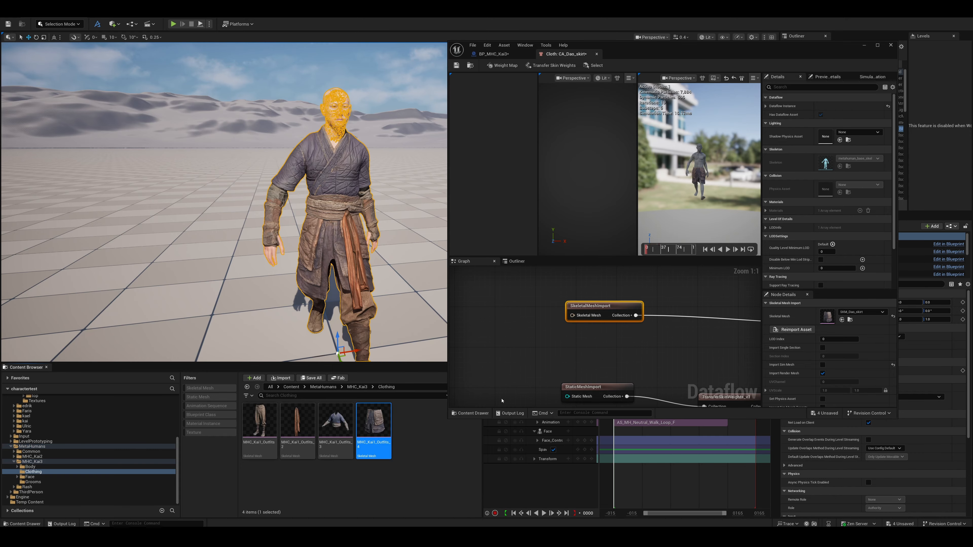
drag(374, 421, 837, 319)
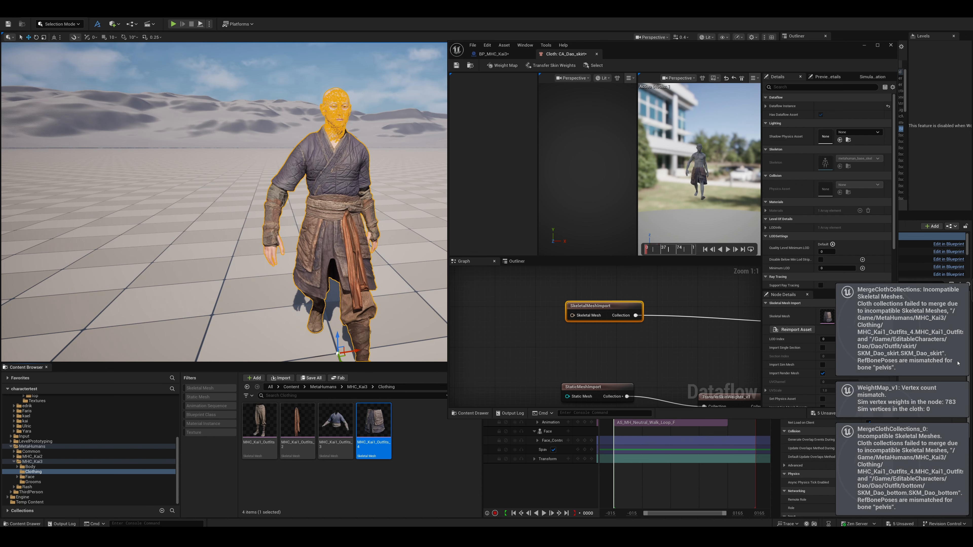
- Inspect the StaticMeshImport and SkeletalMeshImport_0 nodes and the rest of the Dataflow graph in the maximized cloth editor
double_click(698, 51)
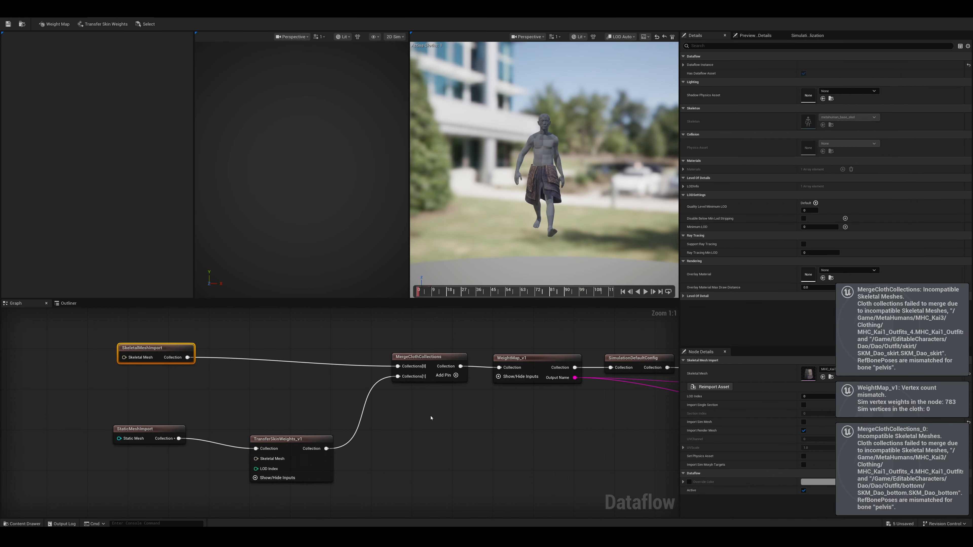
scroll(457, 404, down, 5)
right_drag(457, 404, 564, 416)
scroll(337, 409, up, 2)
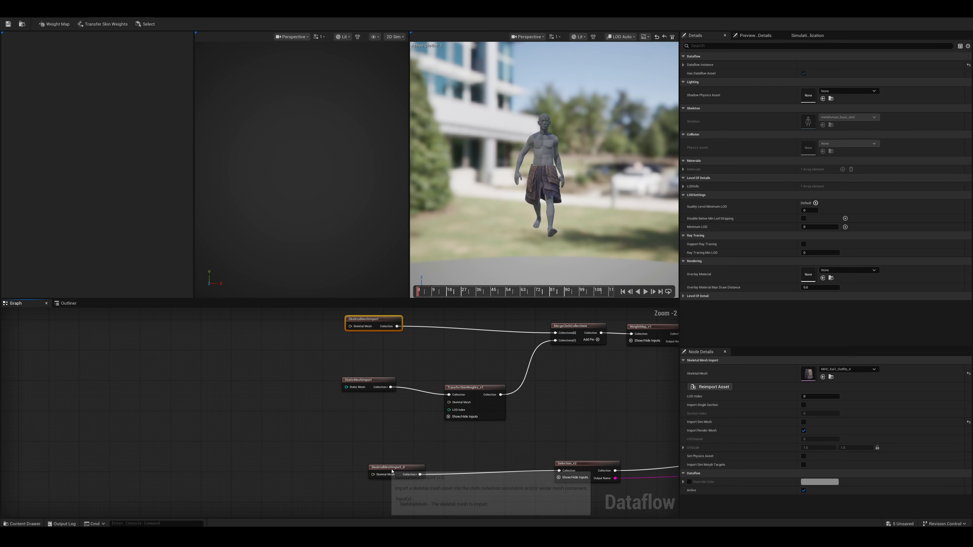
click(359, 382)
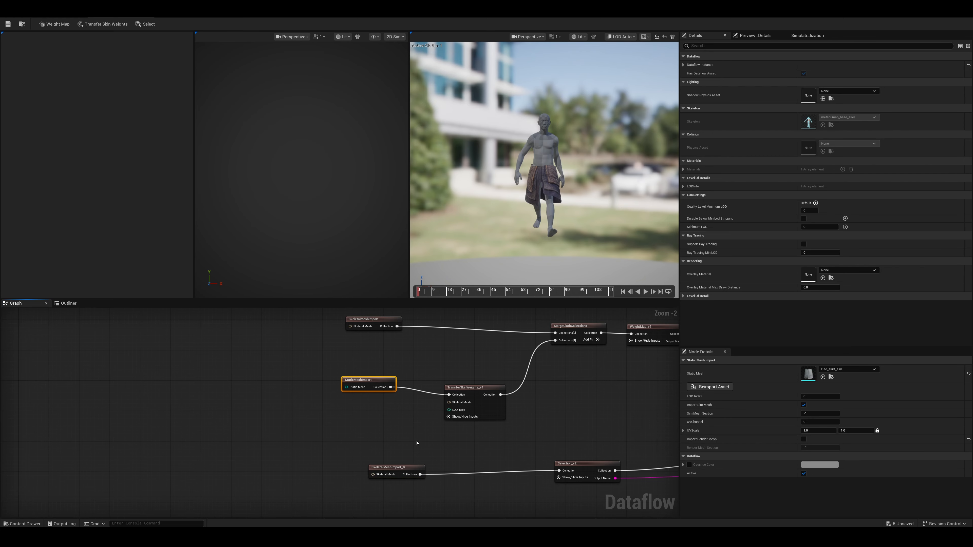
right_drag(359, 440, 306, 439)
click(339, 468)
right_drag(459, 446, 310, 446)
scroll(329, 445, down, 3)
right_drag(383, 441, 350, 434)
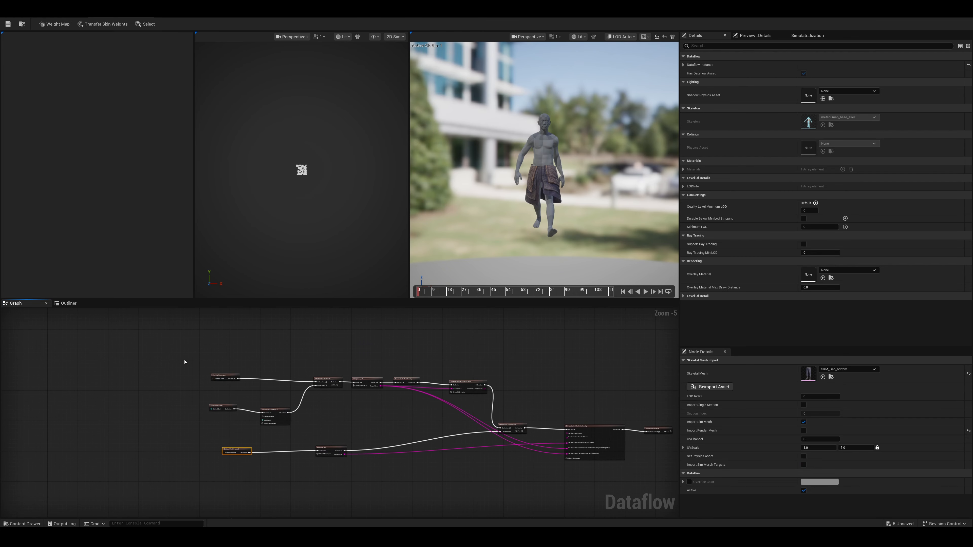
right_drag(309, 427, 349, 429)
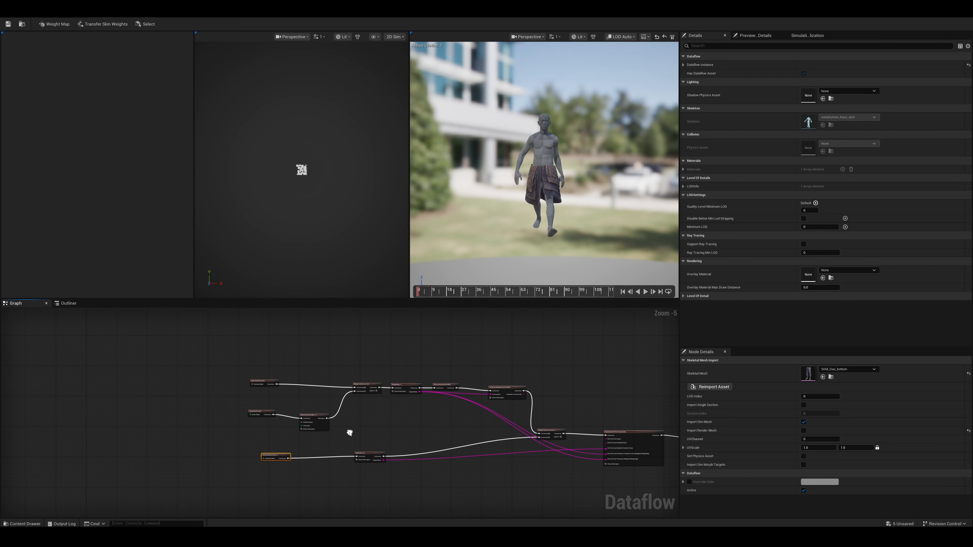
scroll(330, 438, up, 2)
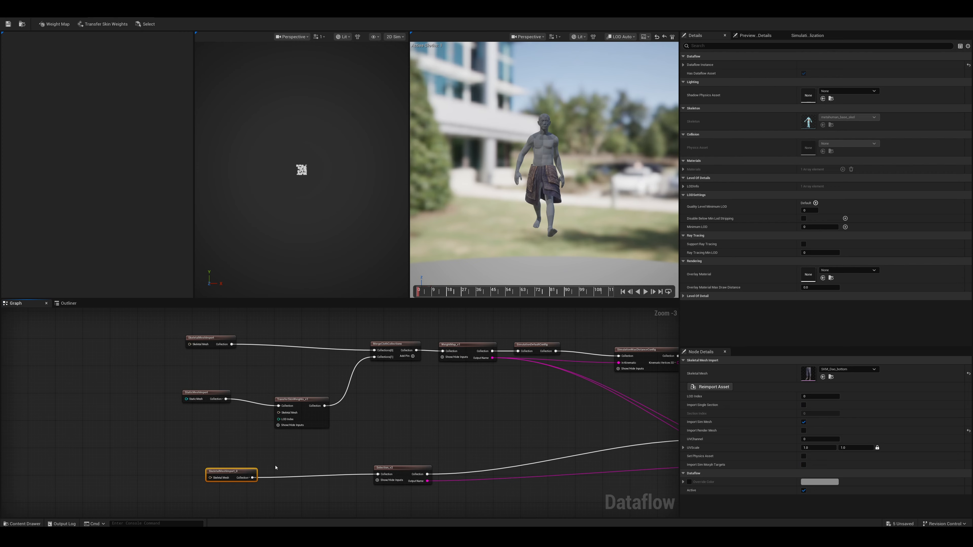
- Reposition the StaticMeshImport and SkeletalMeshImport_0 nodes slightly within the Dataflow graph
drag(206, 395, 211, 400)
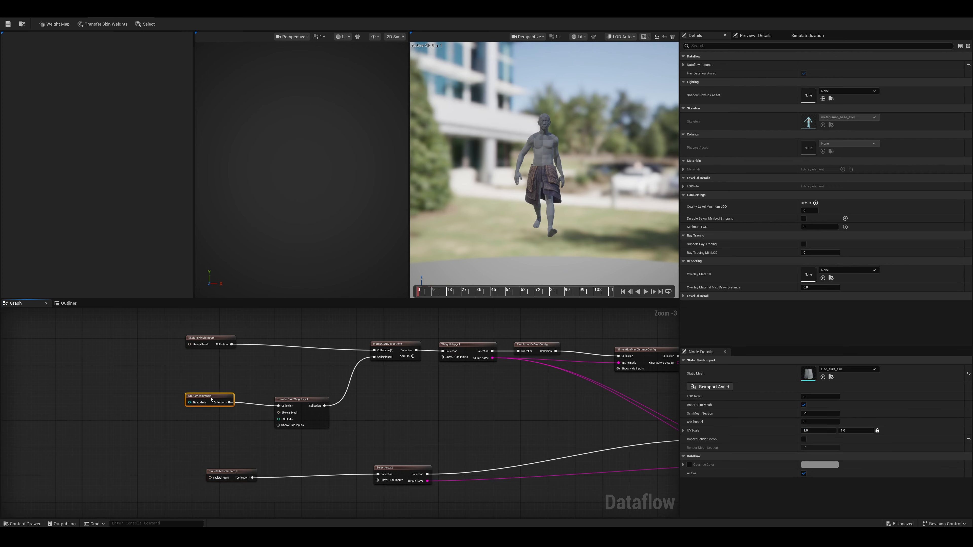
right_drag(253, 424, 240, 418)
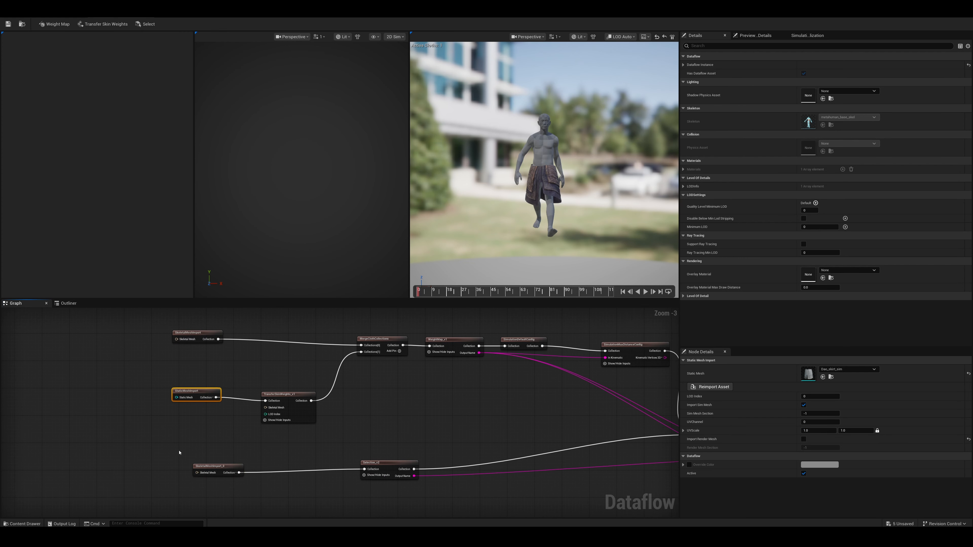
click(226, 468)
drag(226, 469, 215, 468)
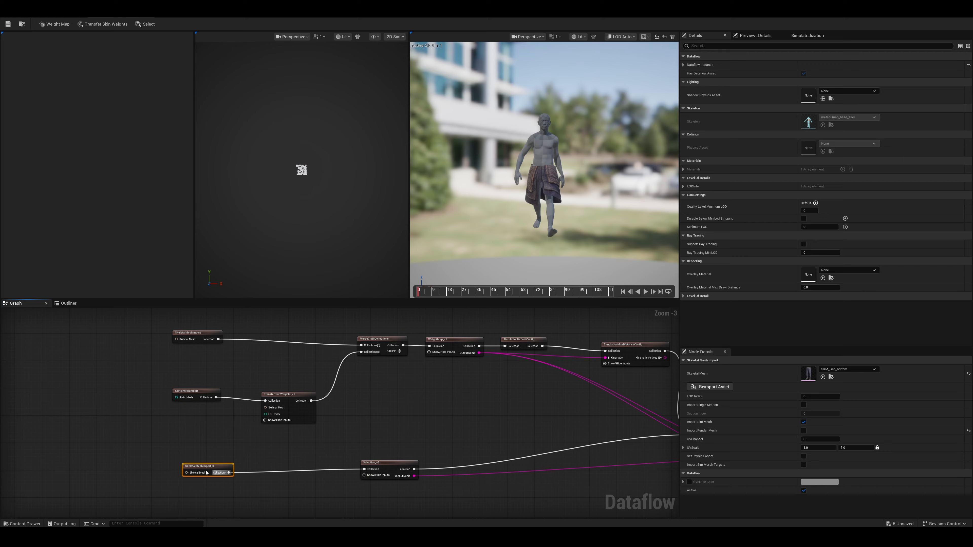
right_drag(225, 446, 260, 455)
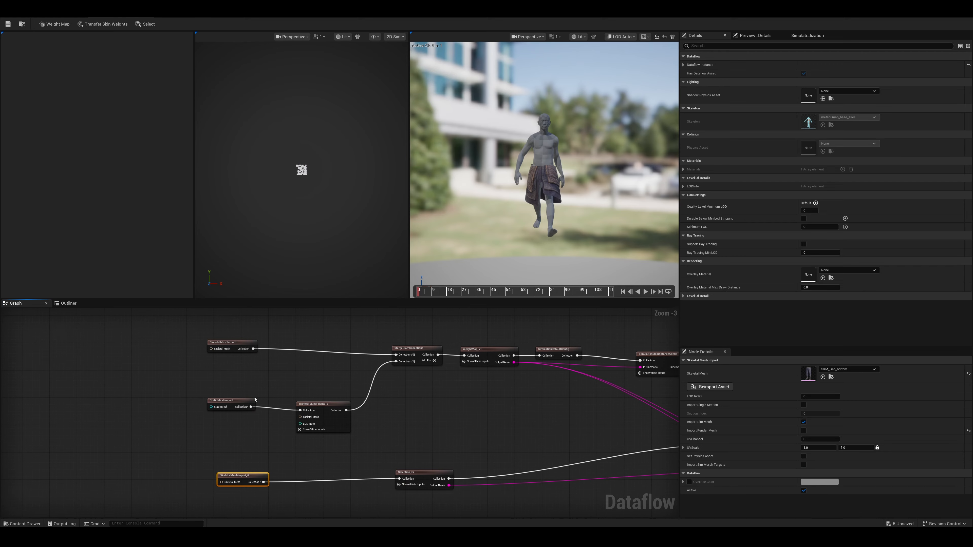
drag(178, 336, 674, 510)
mouse_move(387, 426)
right_down()
mouse_move(286, 424)
mouse_move(389, 427)
right_up()
scroll(291, 449, up, 1)
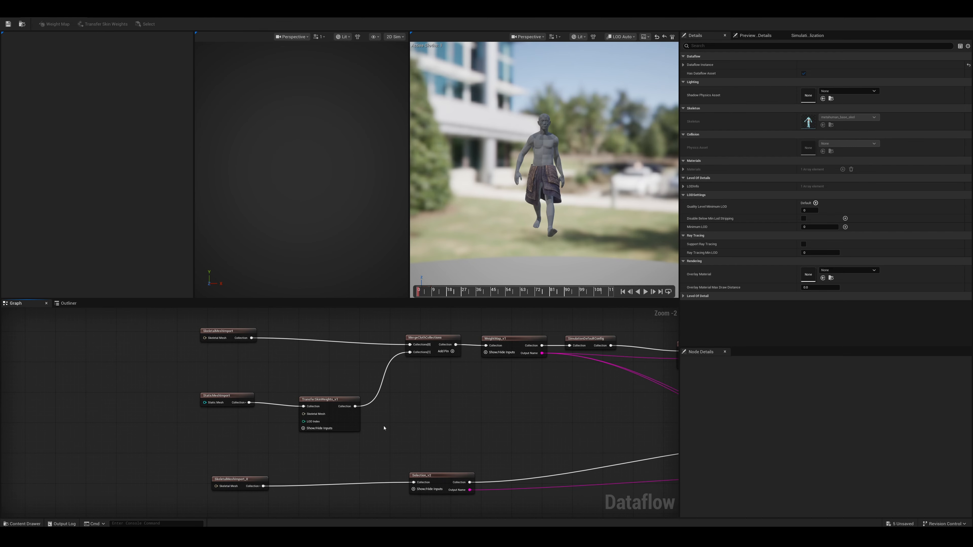
- Assign MHC_Kai1_Outfits from MetaHumans/MHC_Kai3/Clothing as the Skeletal Mesh of the lower SkeletalMeshImport_0 node
right_drag(267, 458, 259, 424)
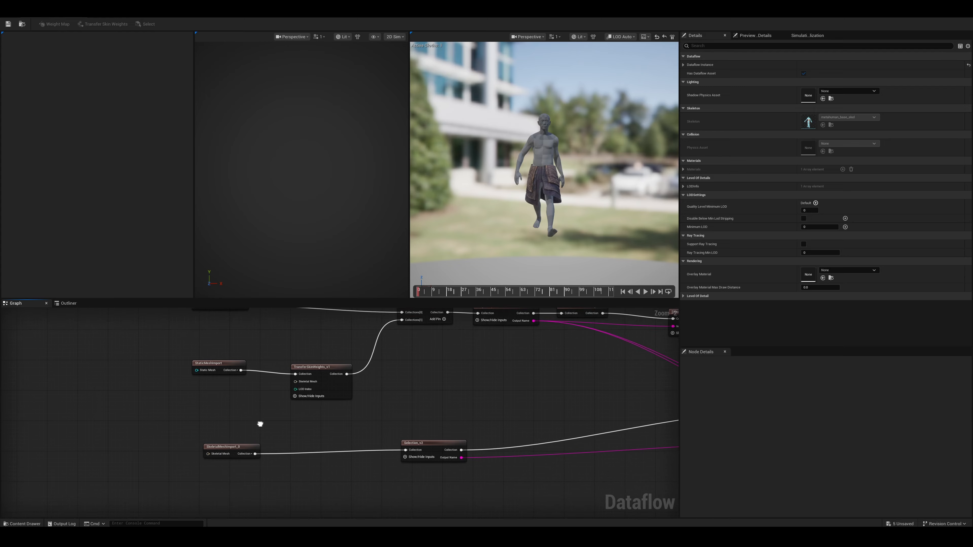
click(236, 448)
scroll(512, 254, up, 5)
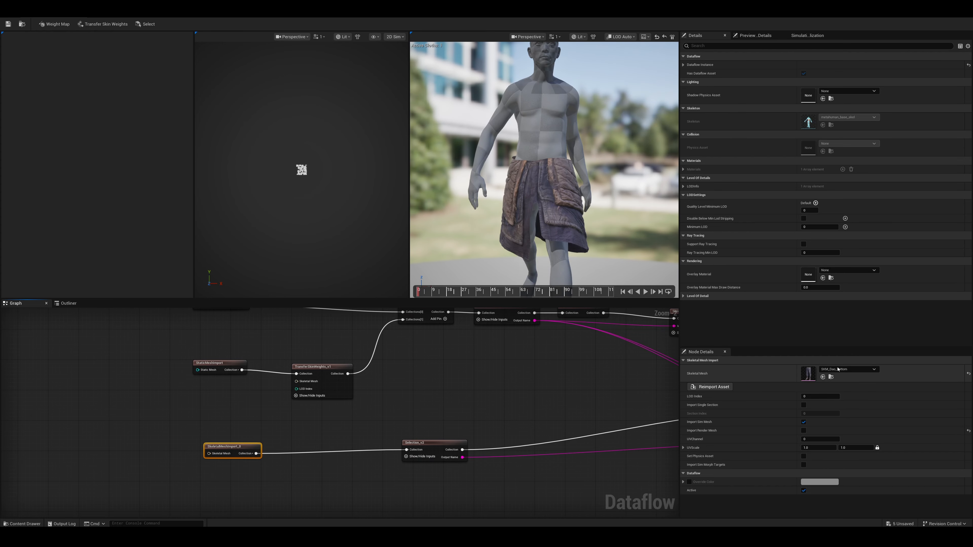
drag(195, 13, 633, 85)
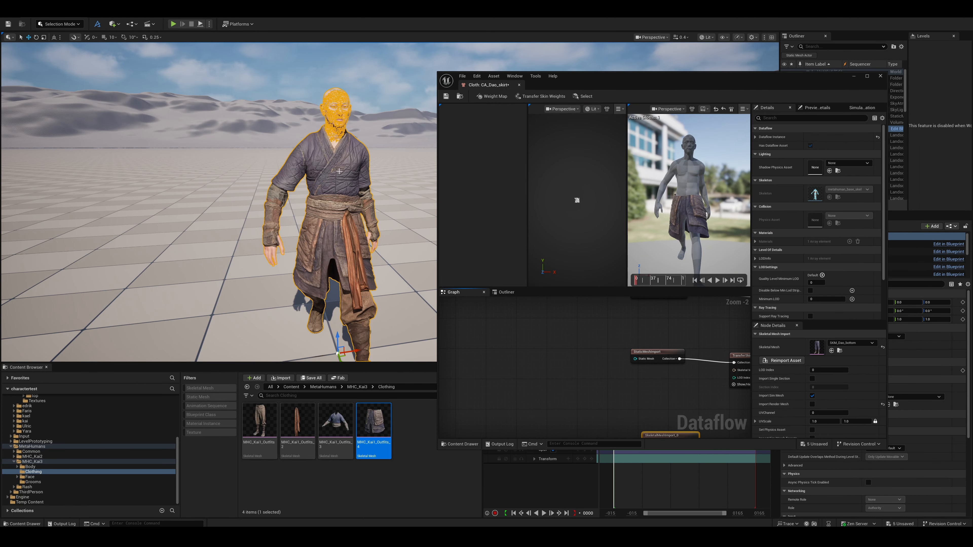
right_drag(328, 152, 328, 139)
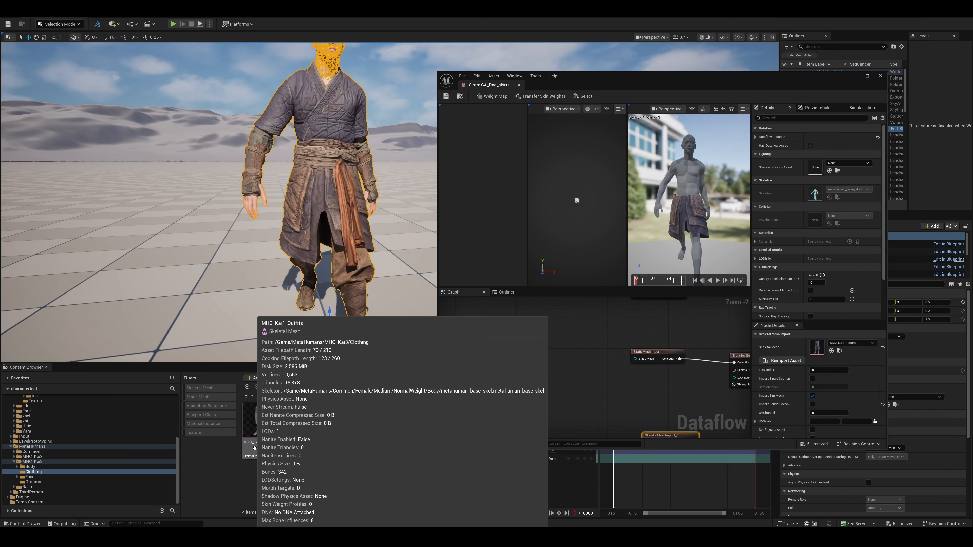
right_drag(677, 403, 549, 348)
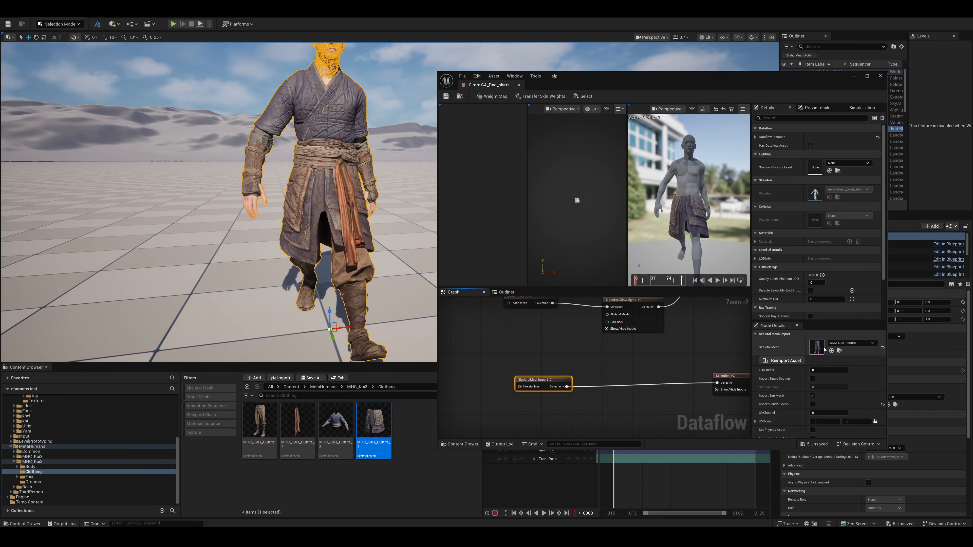
click(262, 422)
drag(264, 424, 818, 348)
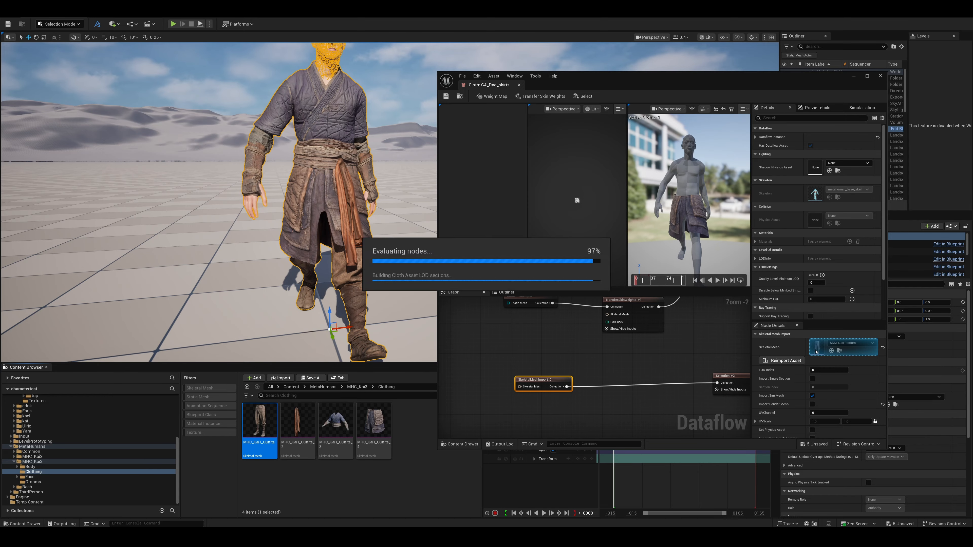
drag(817, 351, 819, 350)
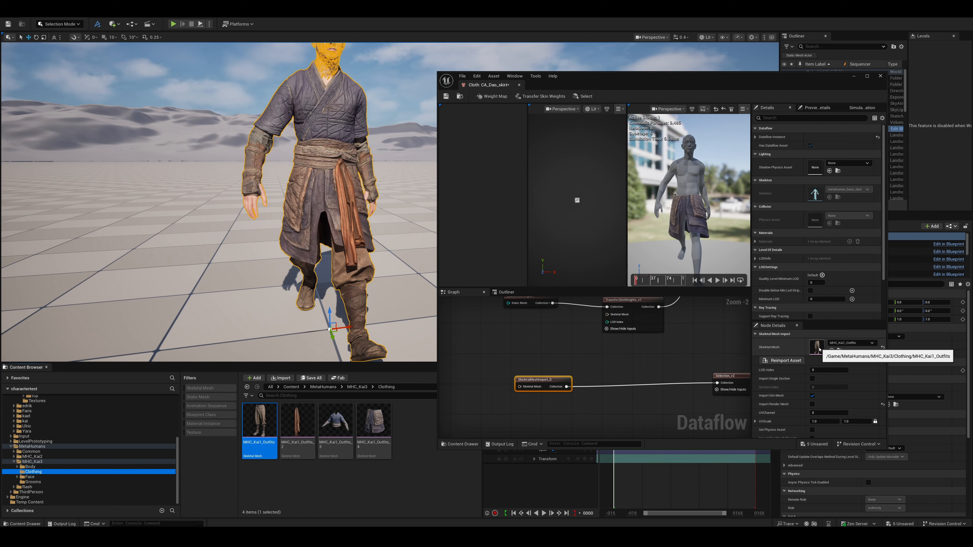
- Open the MHC_Kai1_Outfits_4 mesh used by the upper SkeletalMeshImport node in a maximized editor
right_drag(543, 349, 556, 385)
click(533, 347)
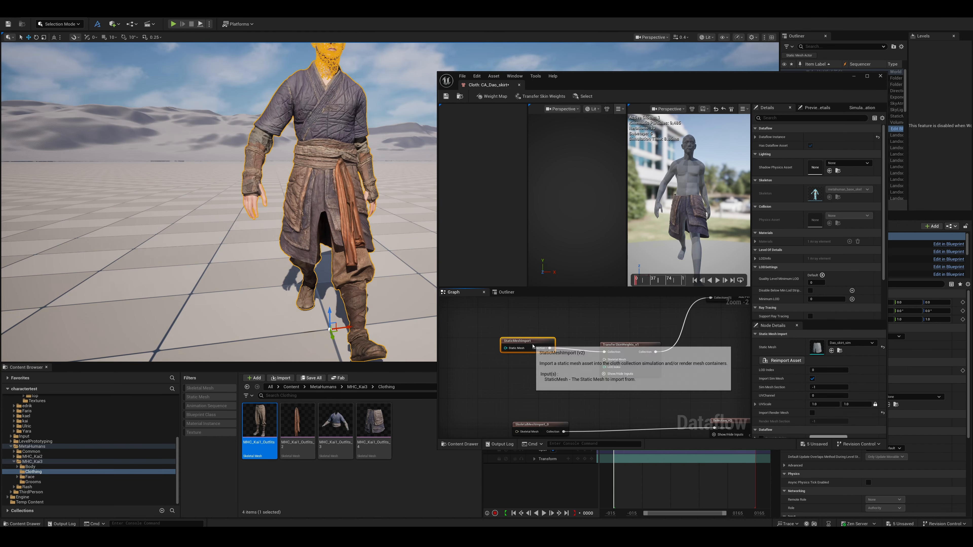
right_drag(539, 349, 534, 365)
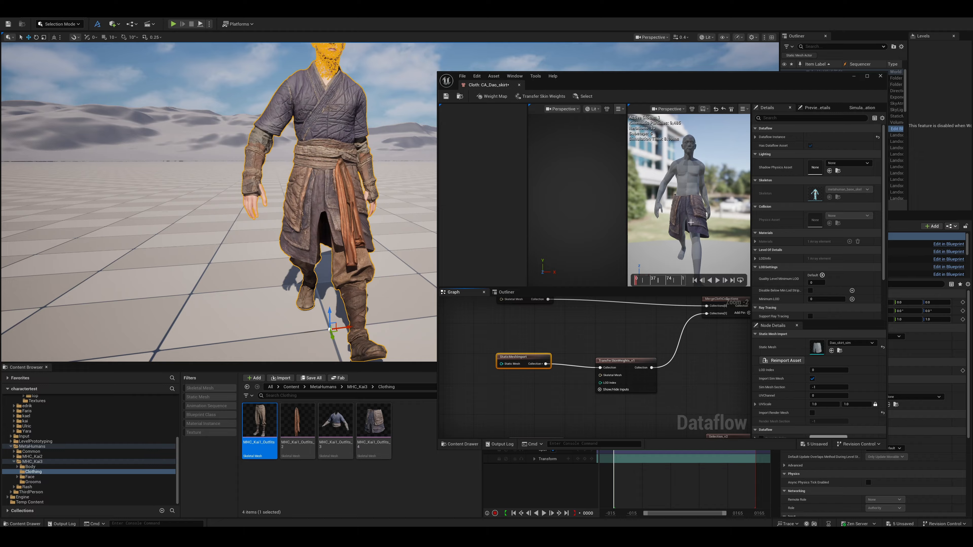
right_drag(549, 300, 559, 364)
click(532, 362)
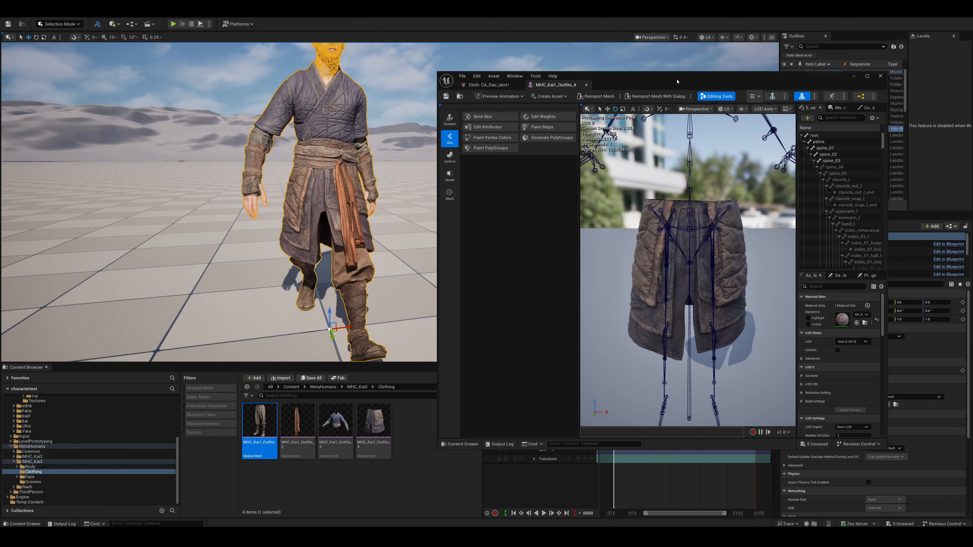
double_click(657, 91)
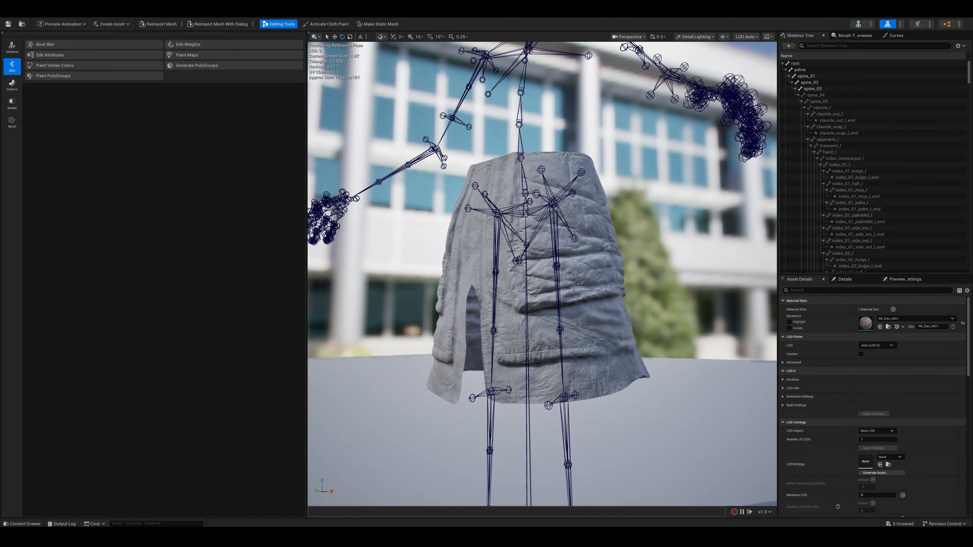
- Examine the skirt's skeletal mesh shape and surface detail from several angles under Detail Lighting
scroll(542, 274, down, 1)
right_drag(542, 274, 774, 303)
scroll(579, 278, up, 1)
scroll(709, 280, up, 1)
right_drag(709, 303, 770, 274)
scroll(757, 282, down, 1)
right_drag(597, 281, 613, 278)
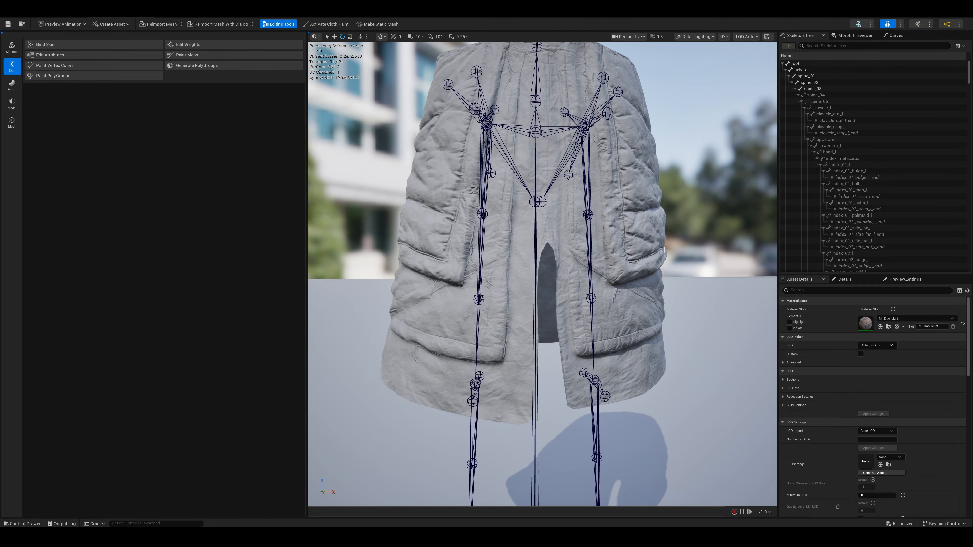
right_drag(620, 278, 626, 216)
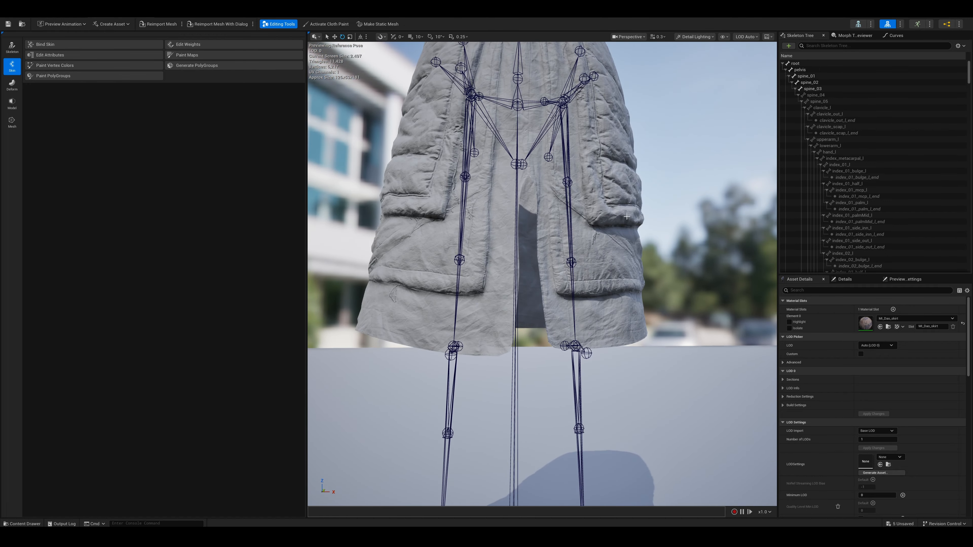
right_drag(627, 295, 603, 208)
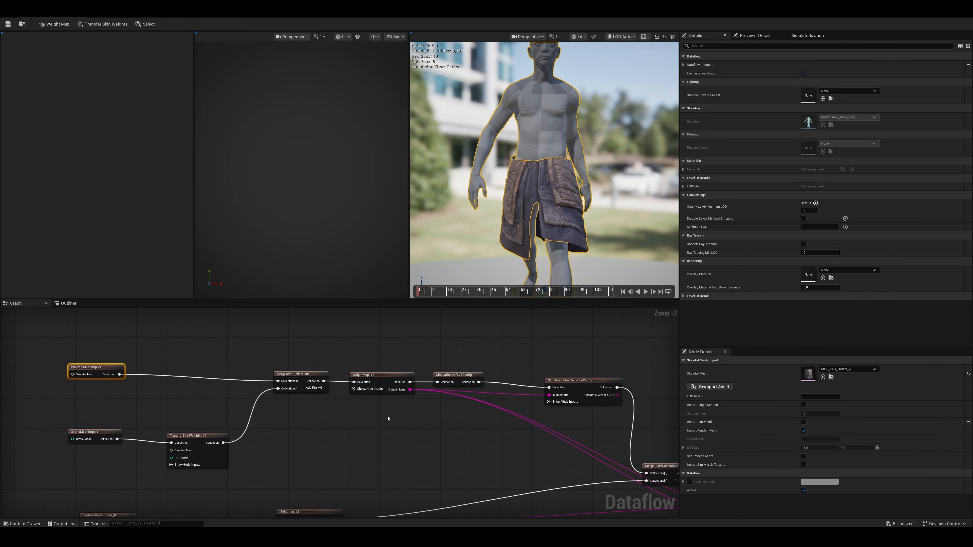
- Open the Dao_skirt_sim mesh used by the StaticMeshImport node and inspect it in different view modes
right_drag(342, 434, 439, 423)
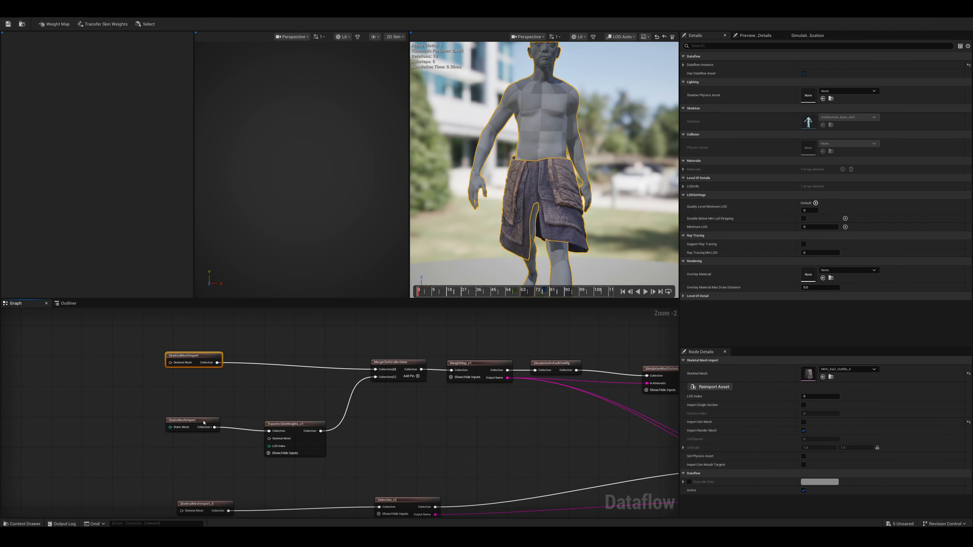
click(184, 421)
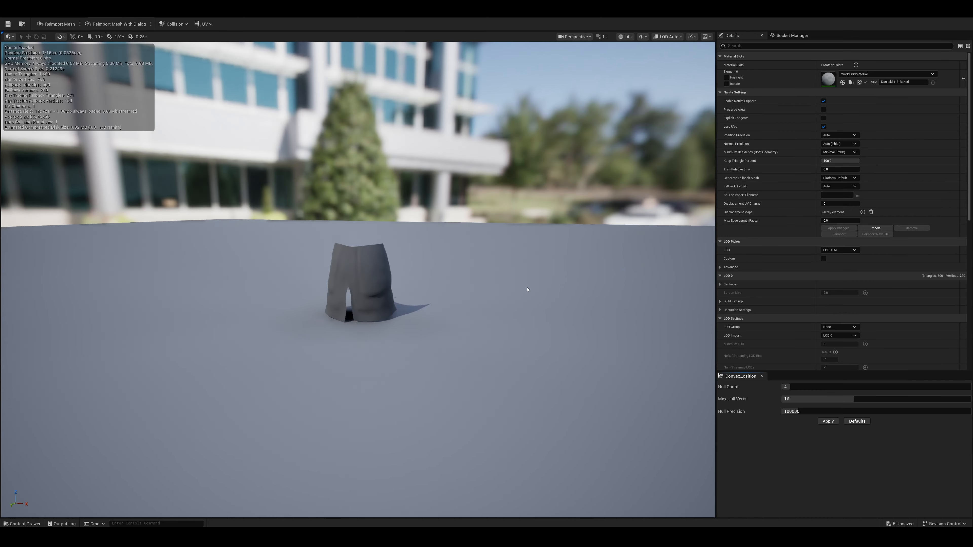
right_drag(460, 269, 506, 311)
key(alt+3)
key(alt+2)
scroll(480, 286, down, 3)
key(alt+5)
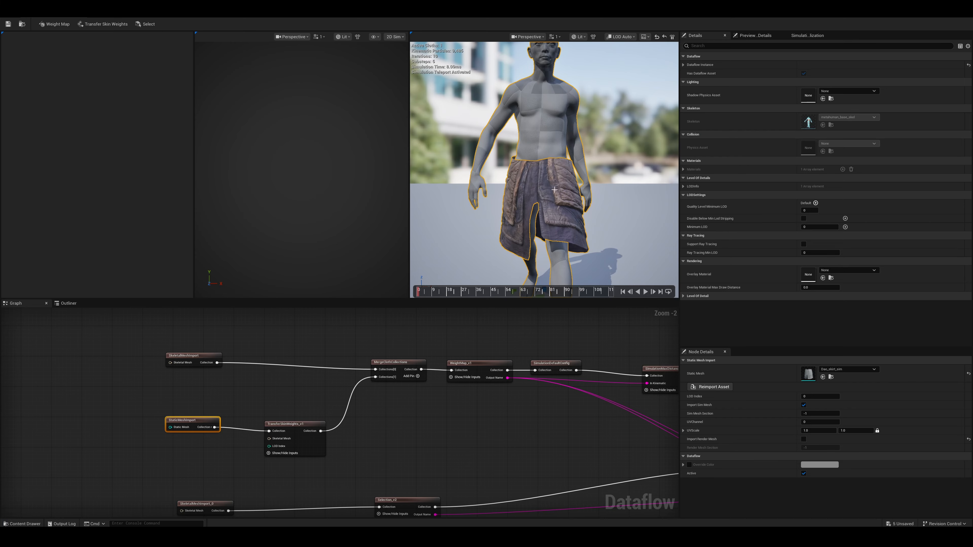
- Examine the skirt on the body in the cloth asset's simulation preview at closer range
mouse_move(552, 201)
right_down()
mouse_move(578, 215)
mouse_move(551, 197)
right_up()
key(w)
scroll(553, 201, down, 3)
key(s)
key(w)
scroll(553, 201, down, 2)
right_drag(552, 197, 559, 197)
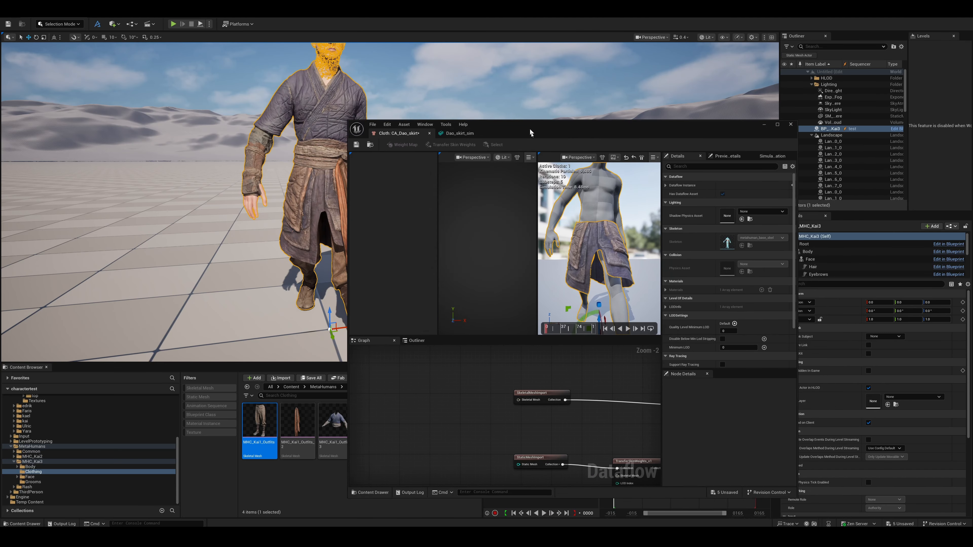
- Locate the StaticMeshImport node's Dao_skirt_sim mesh among the project assets and place it in the level beside the character
drag(507, 128, 667, 115)
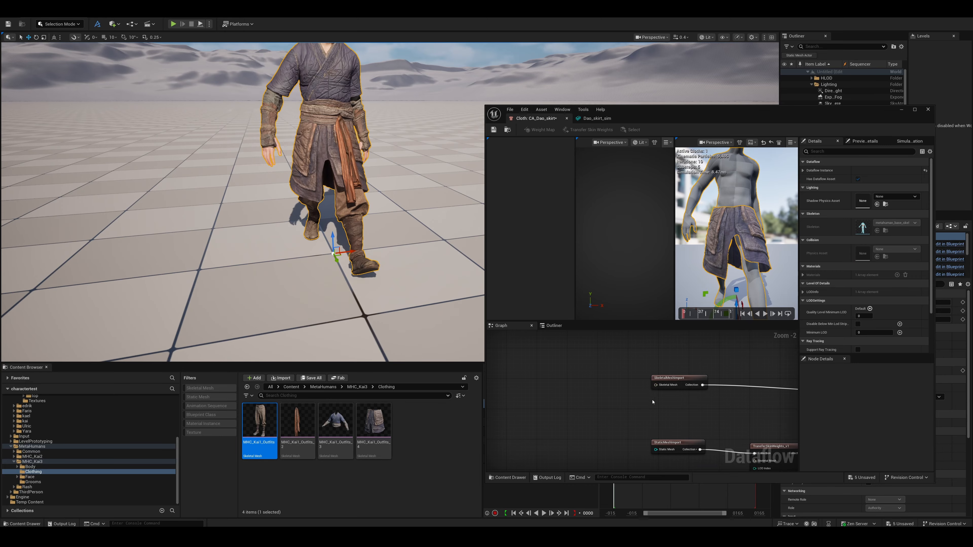
click(671, 445)
click(888, 384)
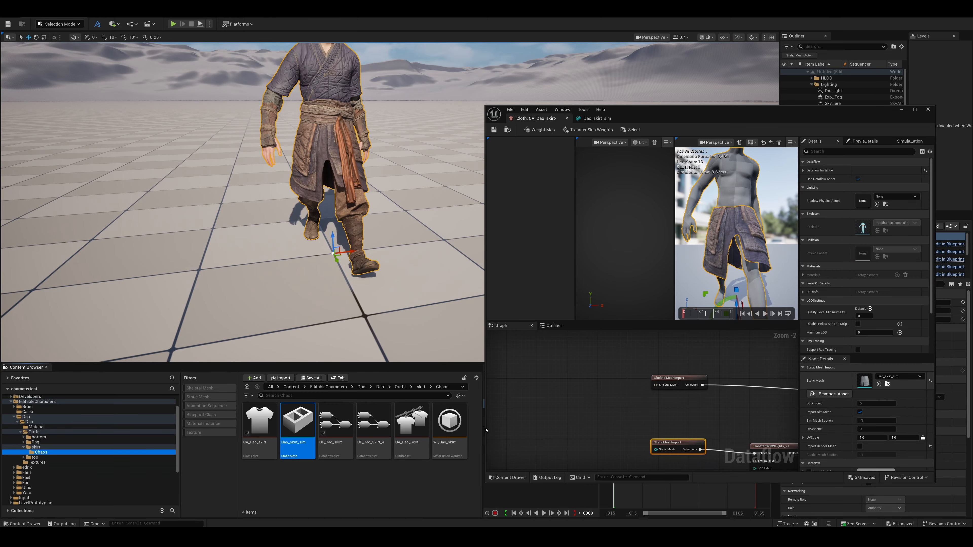
drag(298, 426, 429, 299)
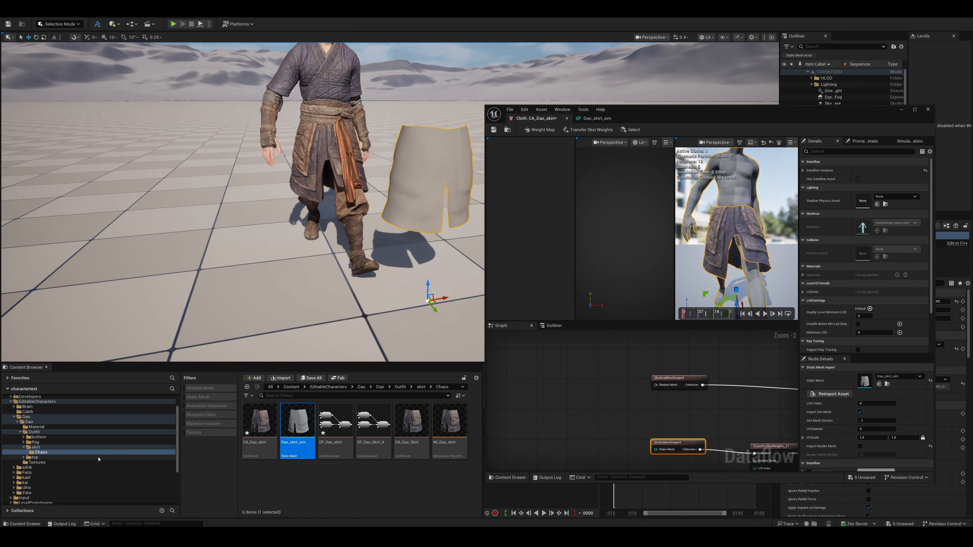
- Place MHC_Kai1_Outfits_4 from MetaHumans/MHC_Kai3/Clothing in the level beside Dao_skirt_sim to compare both with the character
scroll(69, 470, down, 4)
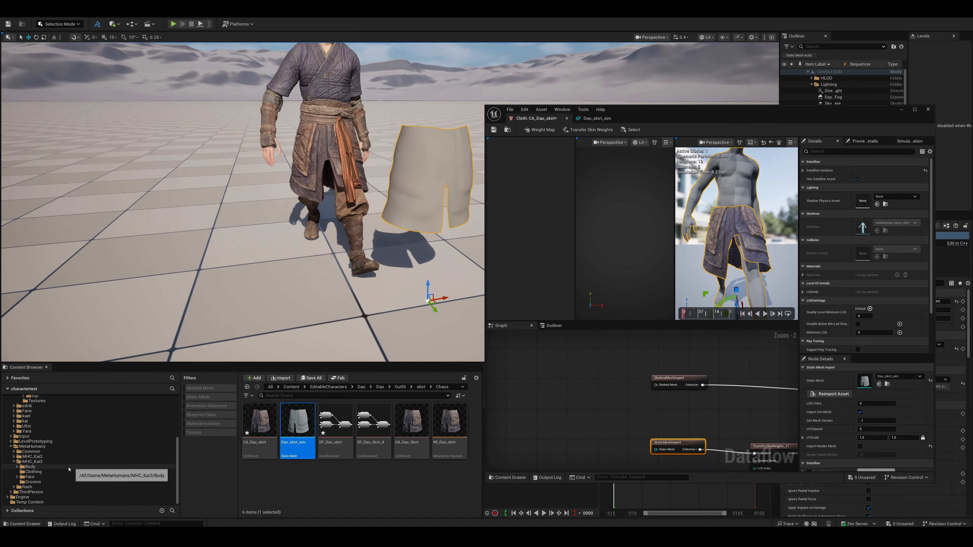
click(36, 472)
drag(374, 424, 377, 327)
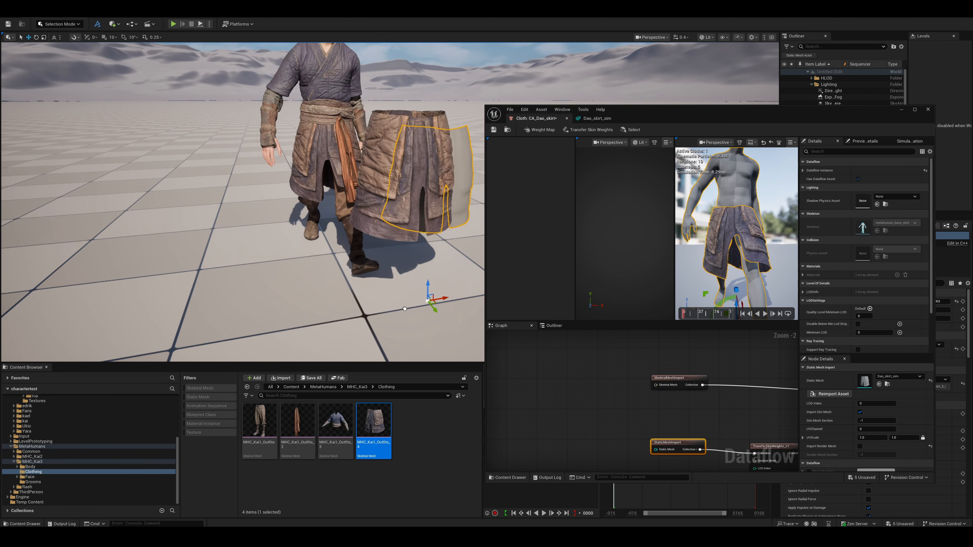
key(f)
right_drag(378, 245, 364, 262)
drag(790, 110, 771, 139)
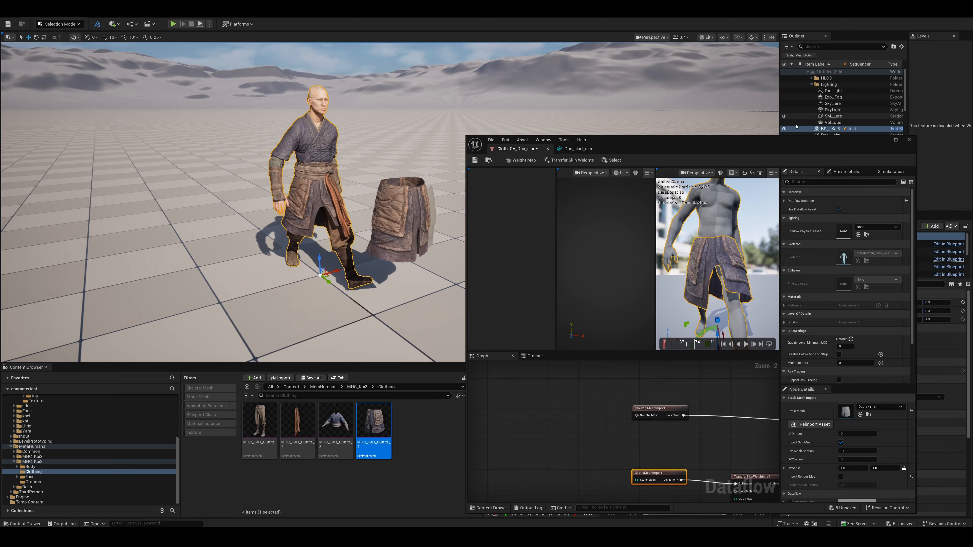
- Hide the MHC_Kai3 character in the level and reset the neighbouring skirt mesh's location to the origin
click(786, 129)
drag(763, 145, 724, 123)
click(410, 202)
click(958, 252)
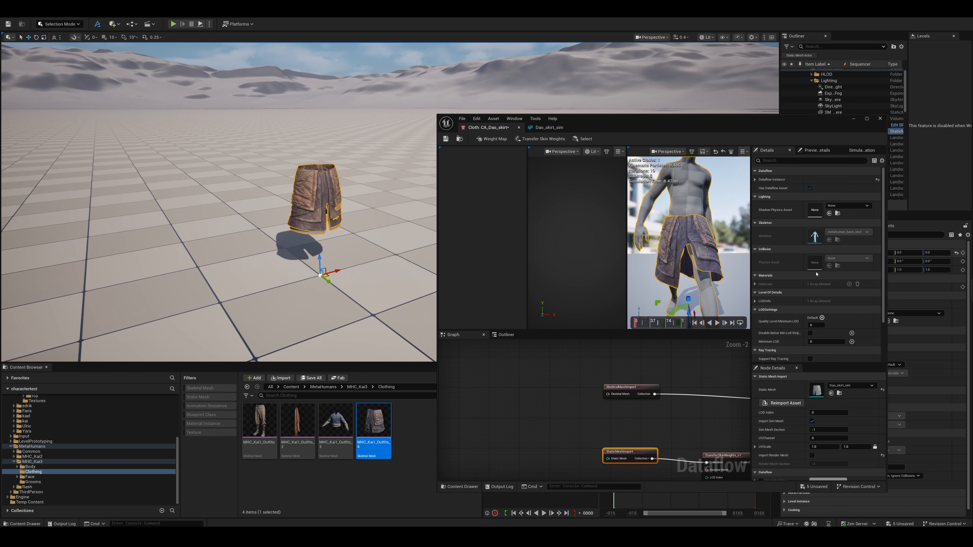
- Compare the overlapping skirt meshes in the level from several angles and distances
key(w)
right_drag(268, 214, 345, 178)
scroll(268, 212, down, 1)
key(w)
scroll(261, 184, down, 1)
key(a)
click(289, 194)
key(s)
scroll(293, 192, up, 1)
key(d)
key(e)
key(a)
scroll(293, 210, up, 1)
key(d)
scroll(278, 203, down, 2)
key(d)
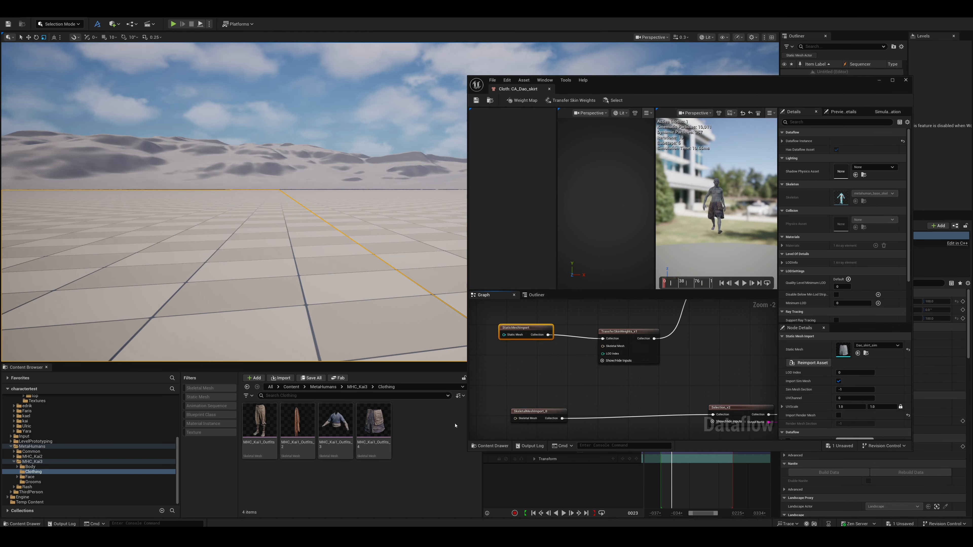
- Convert the MHC_Kai1_Outfits_4 skeletal mesh to a static mesh named StaticMesh in MetaHumans/MHC_Kai3/Clothing
mouse_move(378, 419)
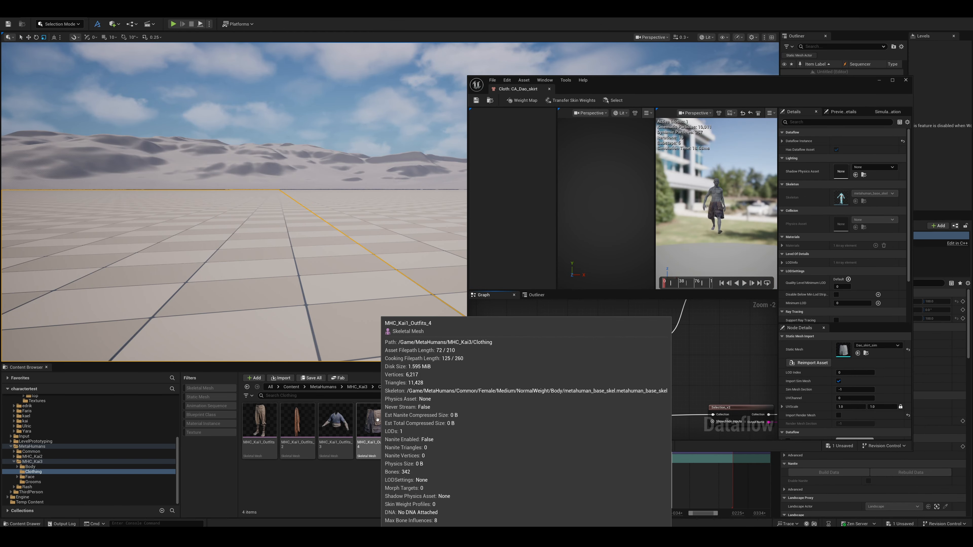
double_click(373, 419)
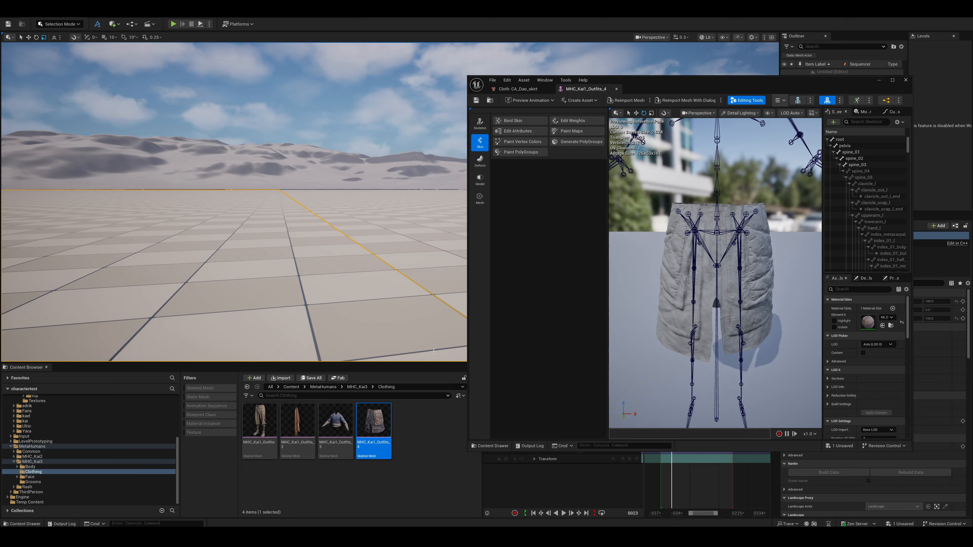
drag(468, 219, 257, 220)
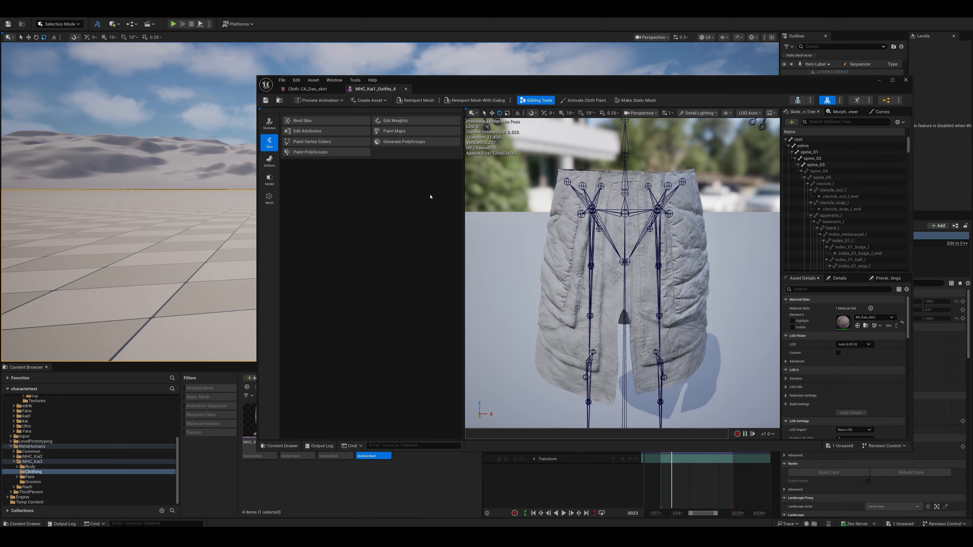
click(637, 100)
click(414, 267)
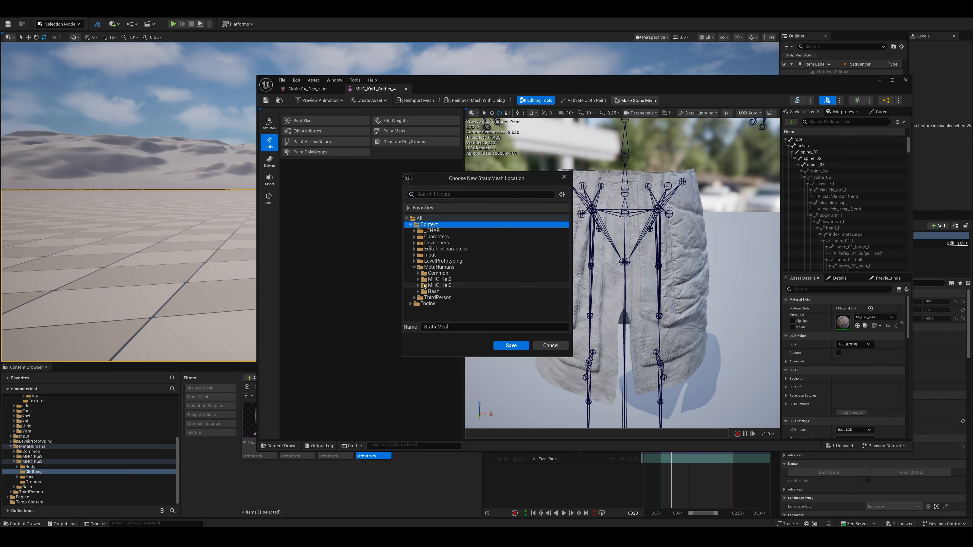
click(440, 297)
click(511, 345)
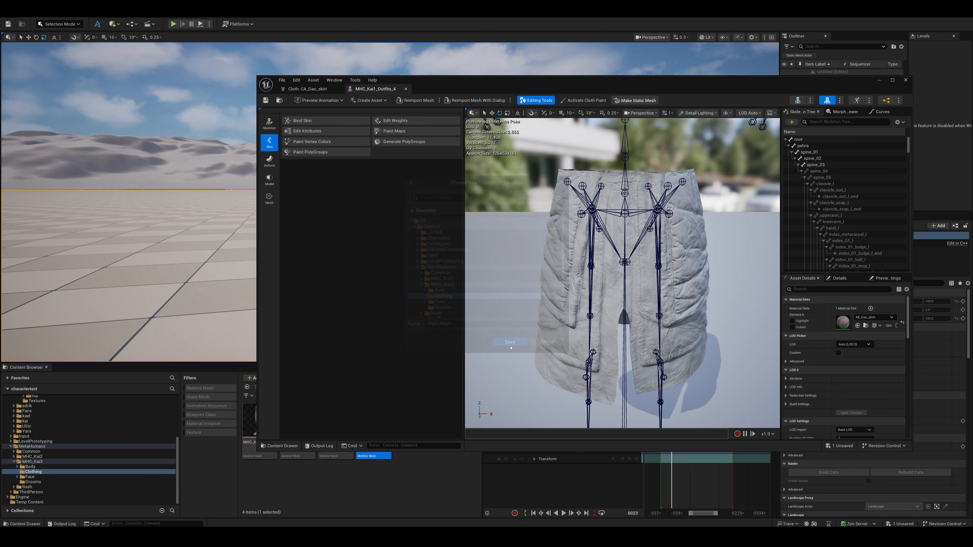
- Place the new StaticMesh skirt in the level and frame it up close
drag(257, 245, 482, 246)
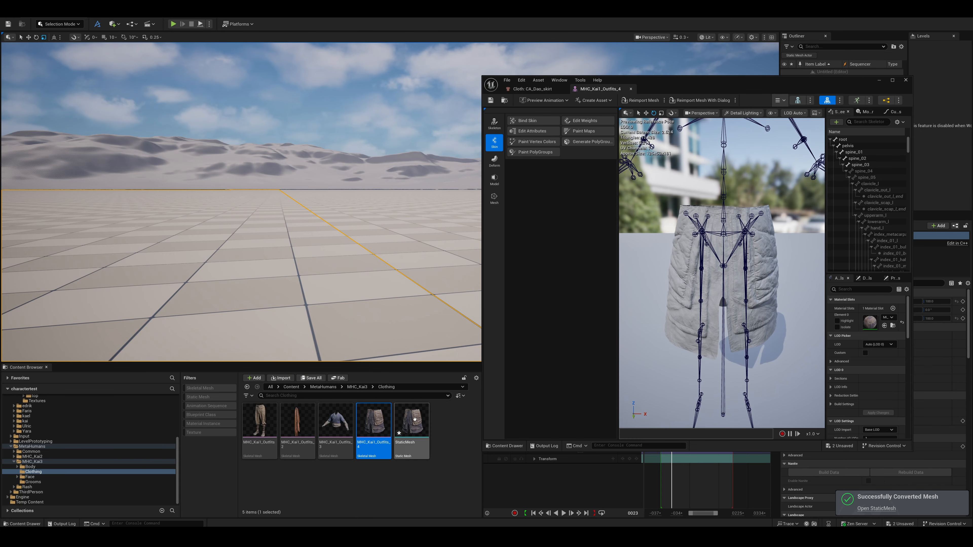
drag(425, 436, 341, 355)
mouse_move(345, 231)
right_down()
mouse_move(331, 246)
mouse_move(345, 245)
right_up()
drag(482, 259, 560, 255)
right_drag(352, 193, 339, 187)
right_drag(300, 146, 298, 161)
- Switch the level editor to Modeling Mode and start the Simplify mesh tool on the placed skirt
click(63, 23)
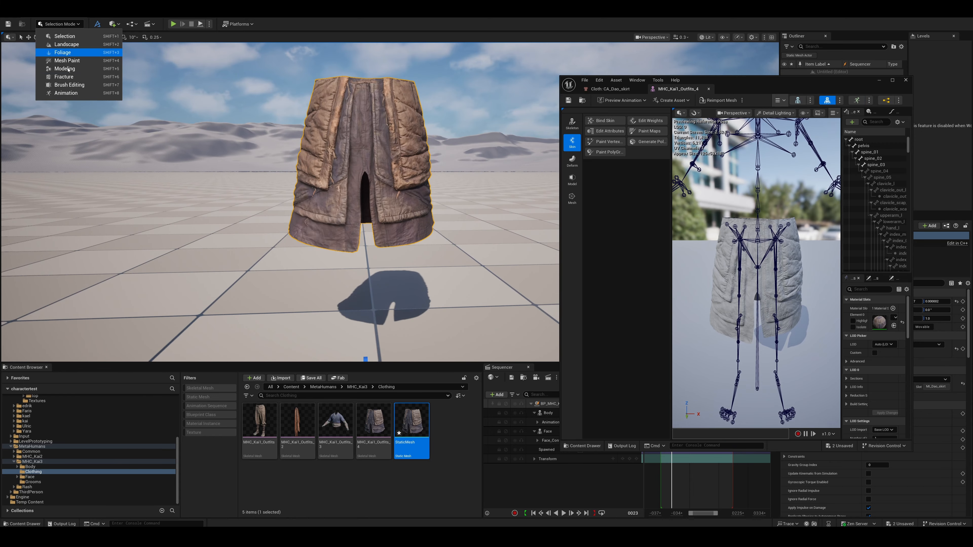
click(66, 69)
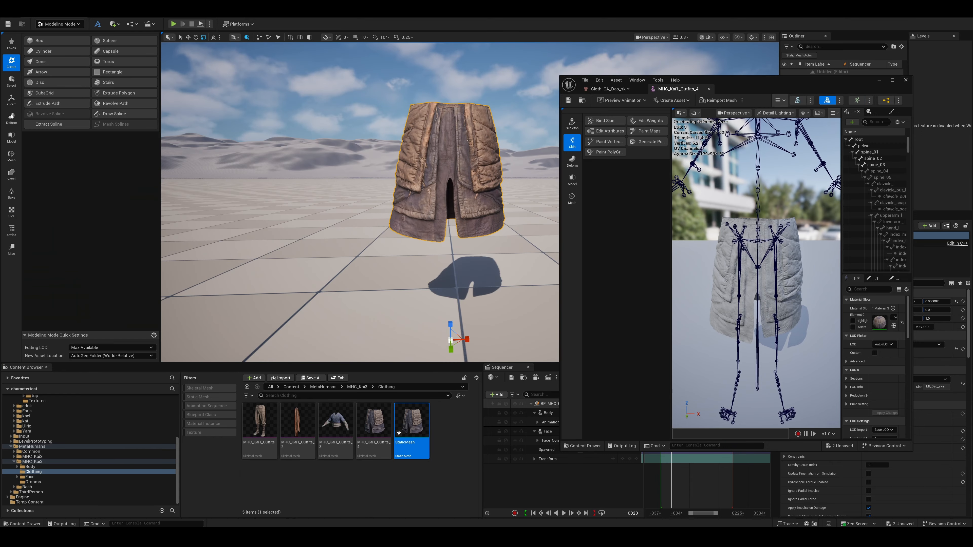
click(12, 156)
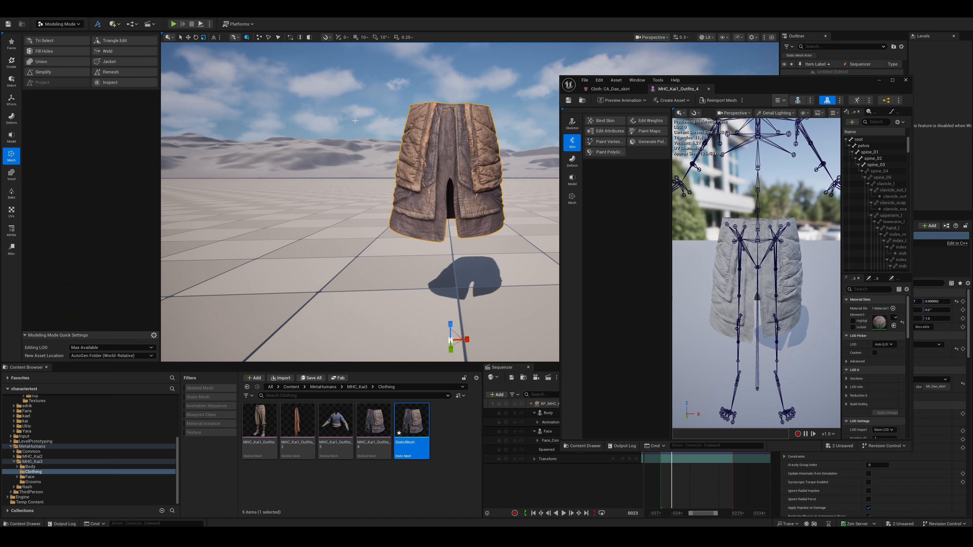
click(44, 72)
- Inspect the simplified skirt preview and its open edges from several angles
right_drag(383, 230, 424, 221)
key(w)
mouse_move(405, 185)
right_down()
mouse_move(411, 197)
mouse_move(404, 185)
right_up()
key(e)
key(s)
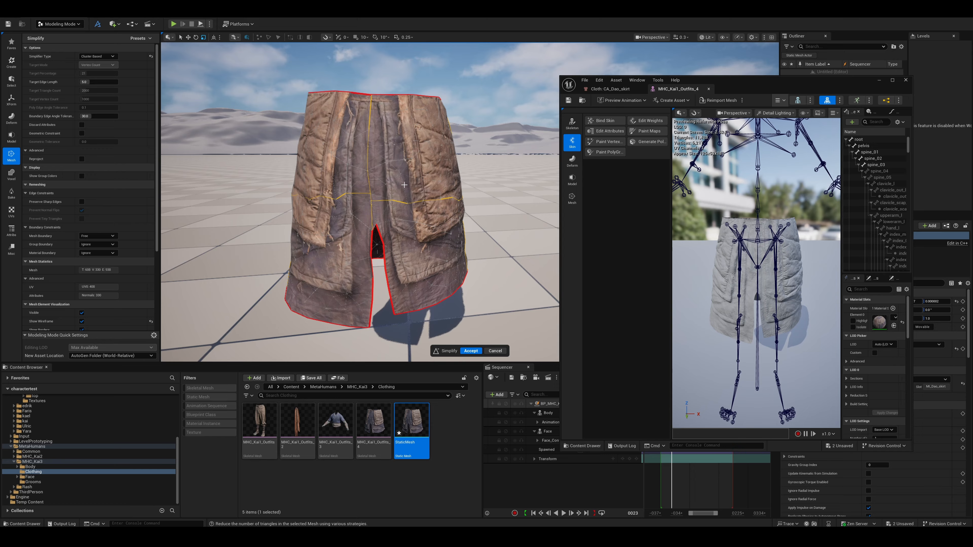
scroll(404, 185, down, 1)
right_drag(405, 185, 339, 186)
key(q)
key(a)
key(a)
key(d)
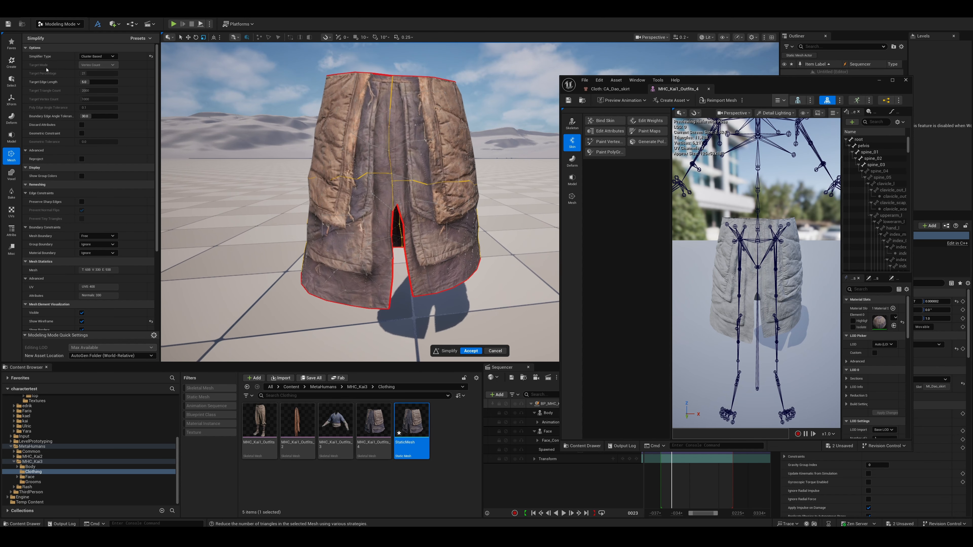
- Choose Cluster Based as the Simplifier Type and check the skirt's triangle density in unlit and lit view
click(103, 56)
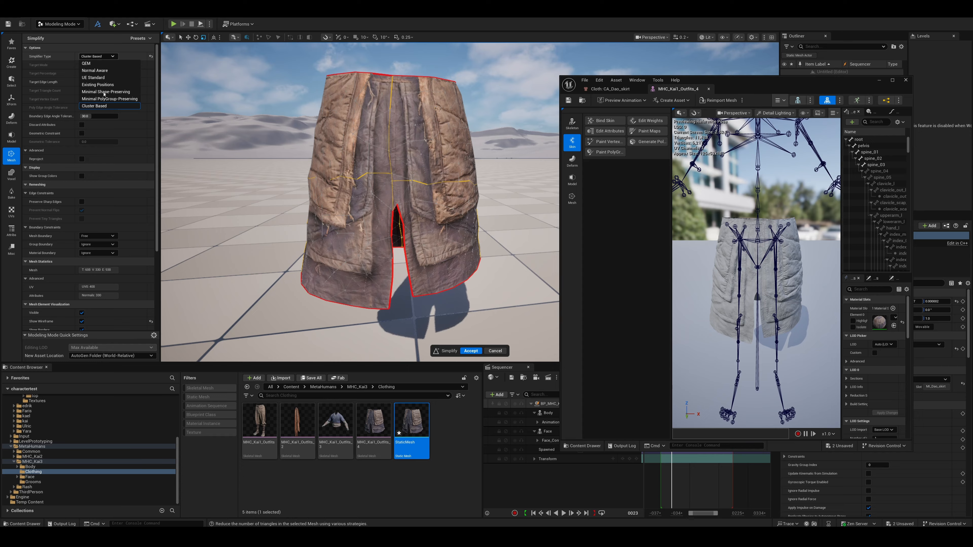
click(94, 106)
scroll(340, 145, up, 5)
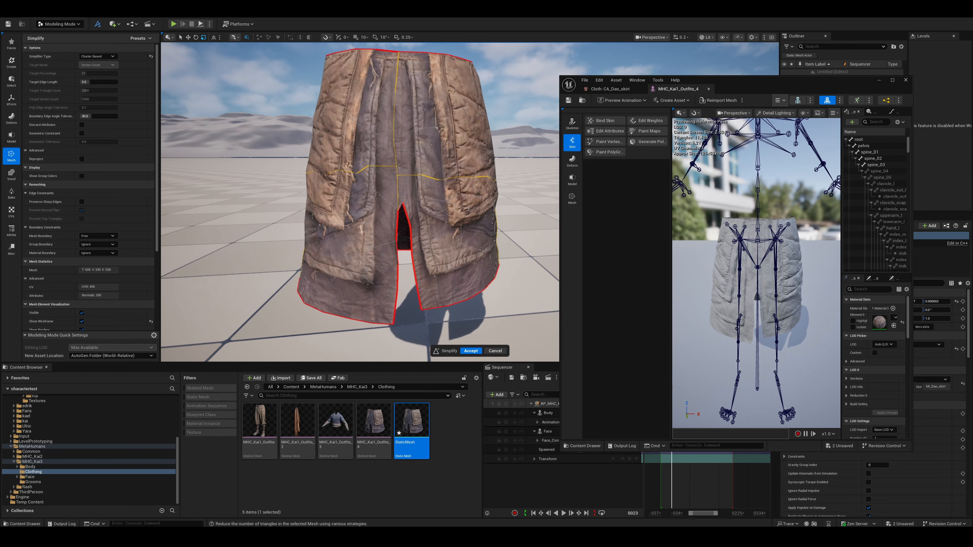
key(alt+3)
right_drag(433, 136, 434, 130)
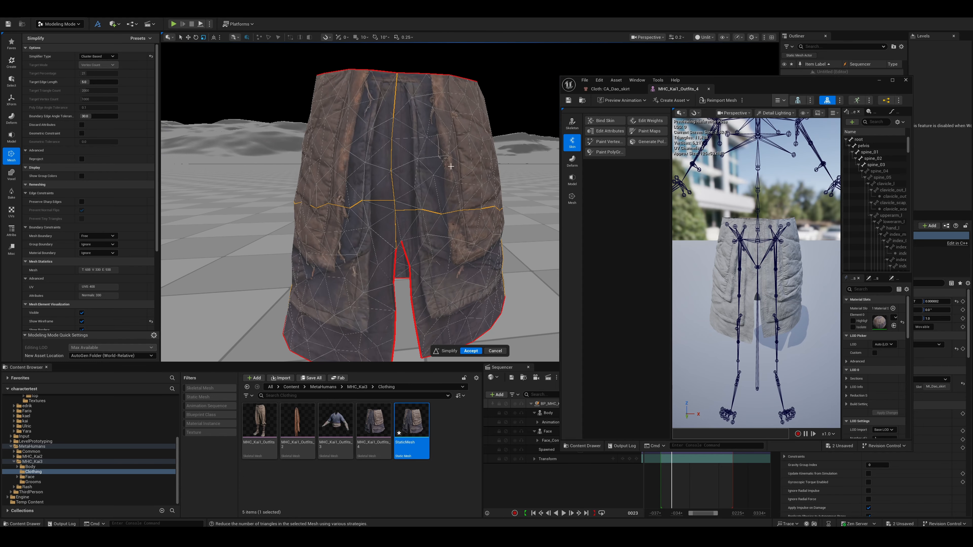
key(alt+4)
right_drag(386, 179, 387, 185)
click(97, 56)
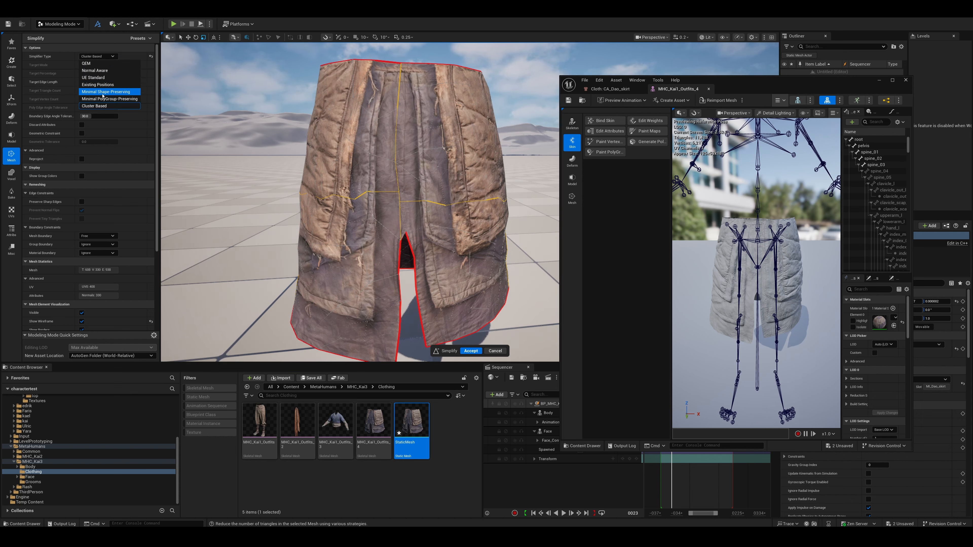
click(115, 57)
alt+drag(360, 178, 390, 165)
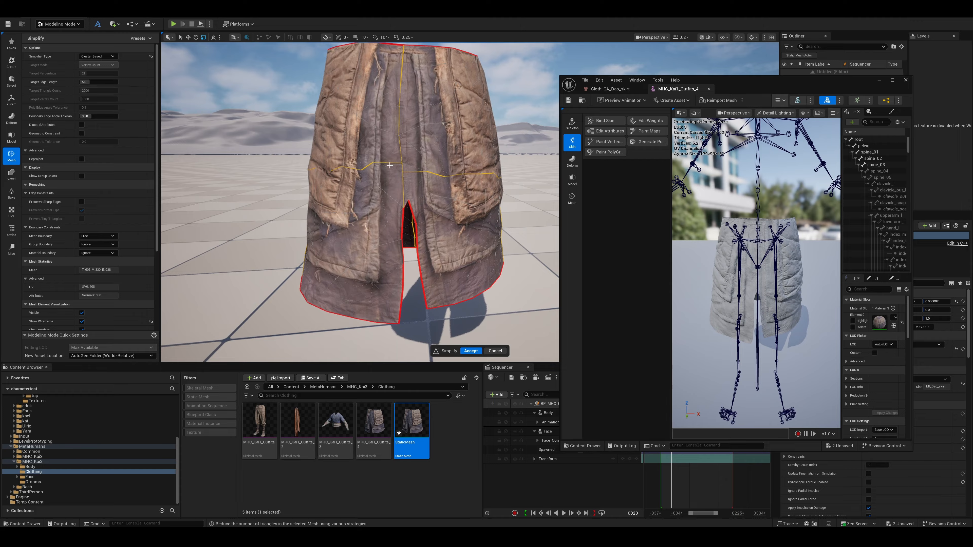
- Try a Target Edge Length of 3, settle on 4, and accept the simplified skirt mesh
drag(95, 82, 103, 82)
text(3)
key(Return)
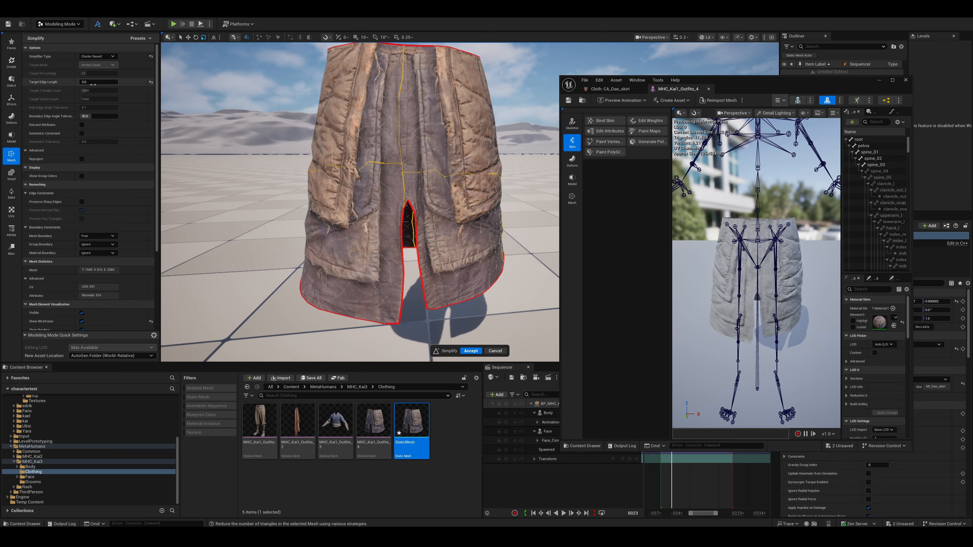
key(Return)
mouse_move(383, 191)
right_down()
mouse_move(402, 196)
mouse_move(368, 191)
mouse_move(391, 187)
mouse_move(384, 186)
right_up()
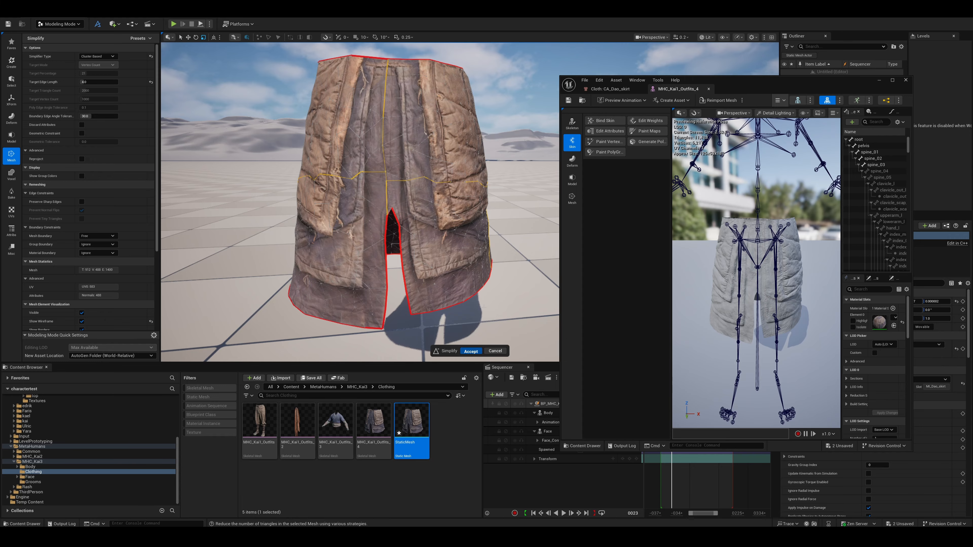
click(471, 351)
click(461, 420)
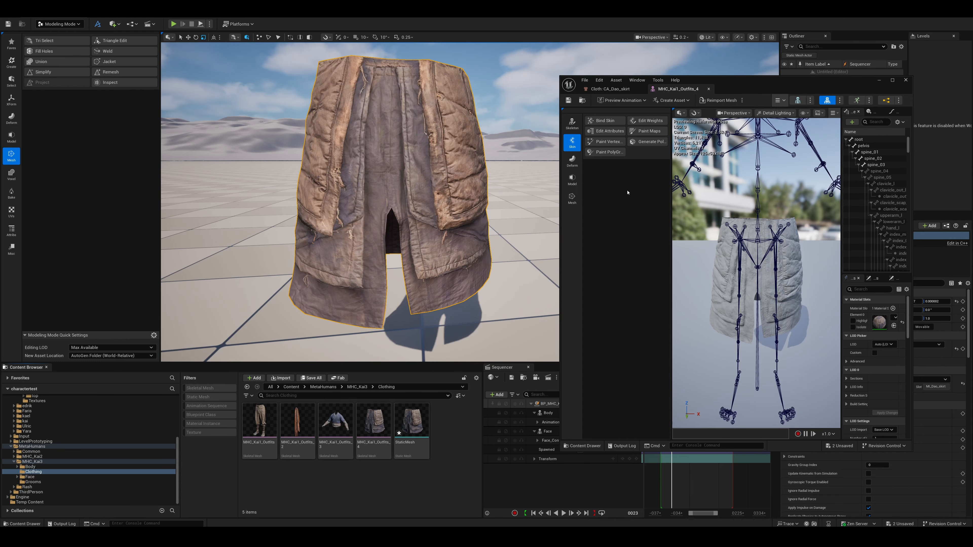
- Assign the simplified StaticMesh to the StaticMeshImport node in the CA_Dao_skirt Dataflow graph
click(611, 89)
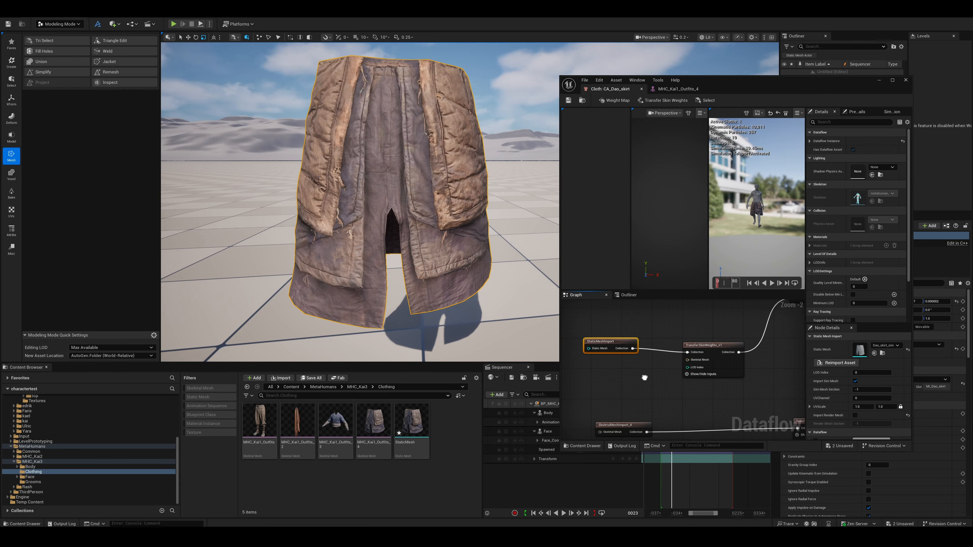
scroll(658, 319, down, 6)
right_drag(669, 326, 660, 359)
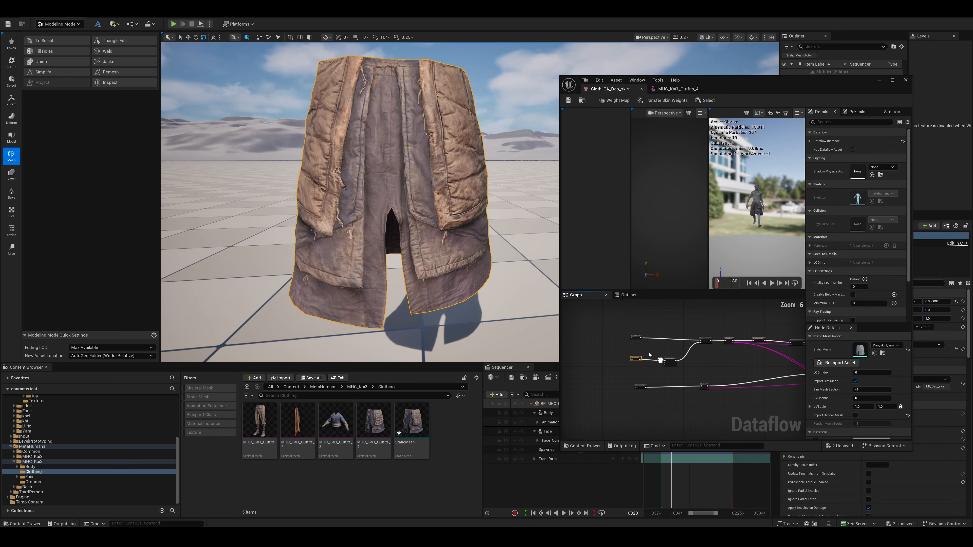
scroll(629, 364, up, 5)
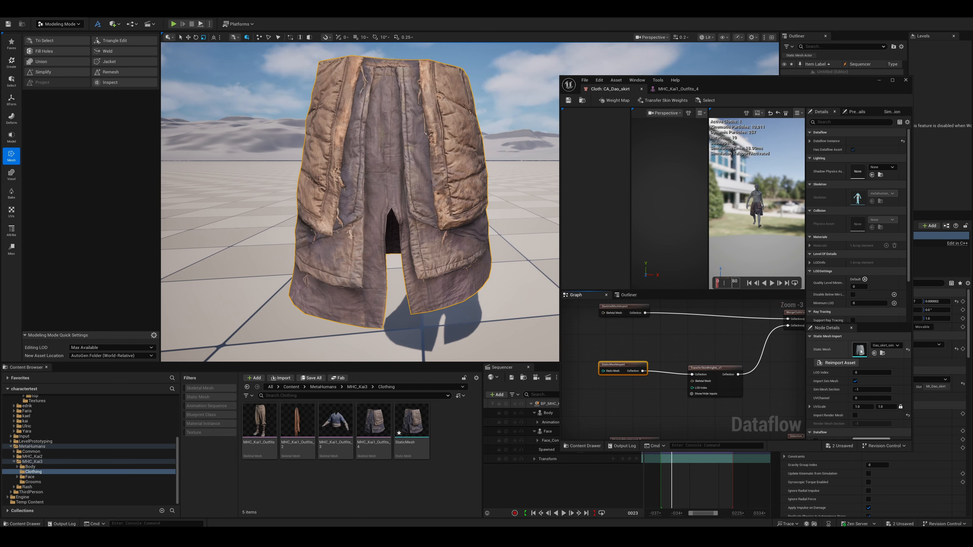
click(613, 368)
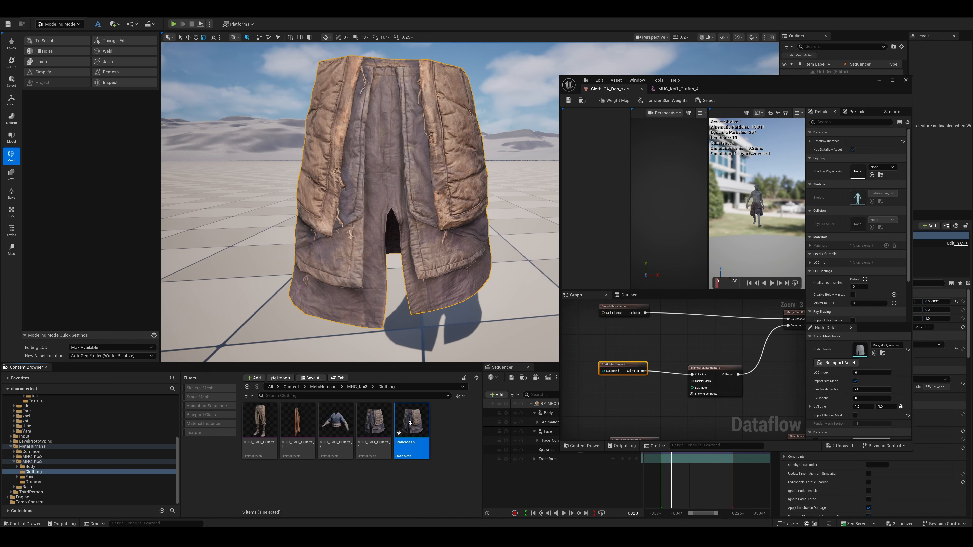
drag(480, 416, 859, 352)
- Maximize the cloth editor, open the WeightMap_v1 node for painting, and show the skirt in the 3D Sim view
drag(778, 89, 728, 97)
double_click(734, 94)
right_drag(268, 374, 468, 423)
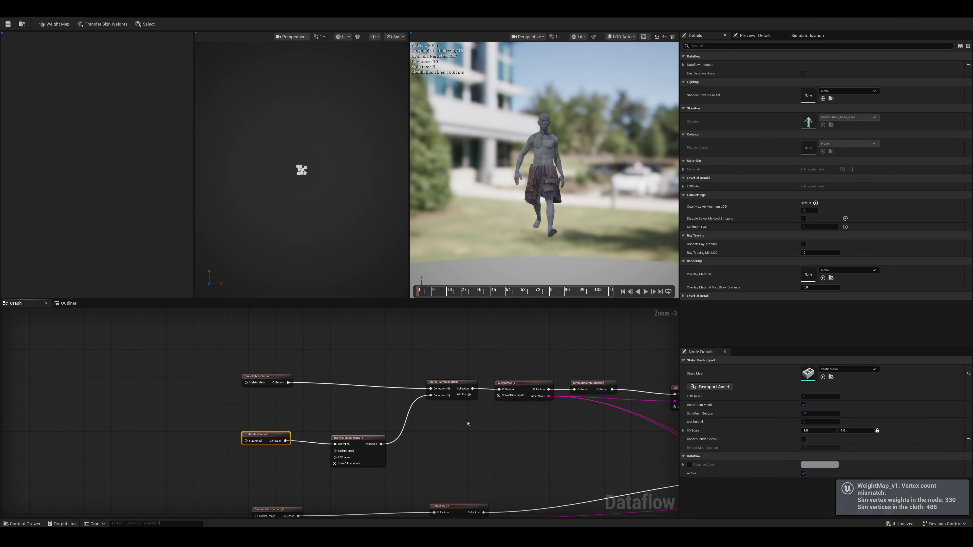
scroll(498, 426, up, 2)
click(513, 387)
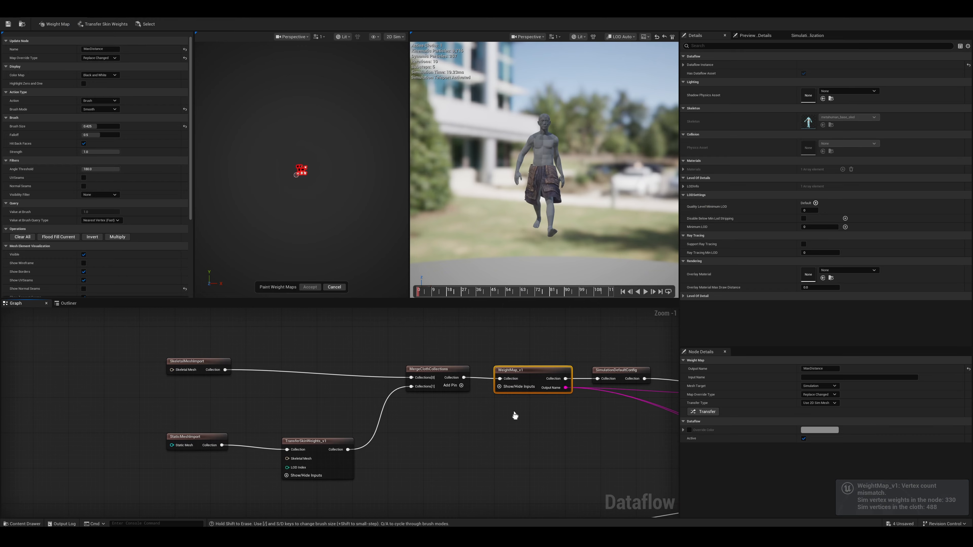
drag(486, 352, 574, 419)
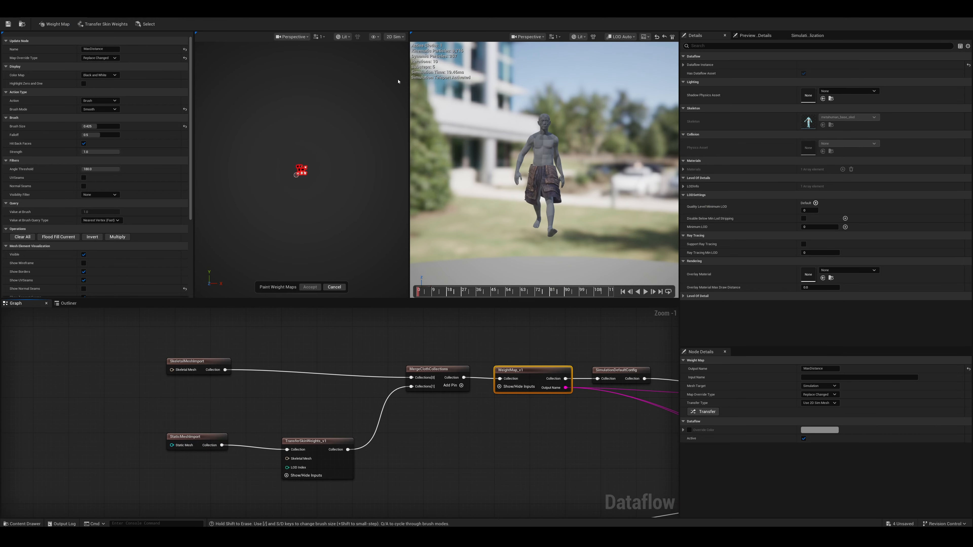
click(395, 37)
click(401, 57)
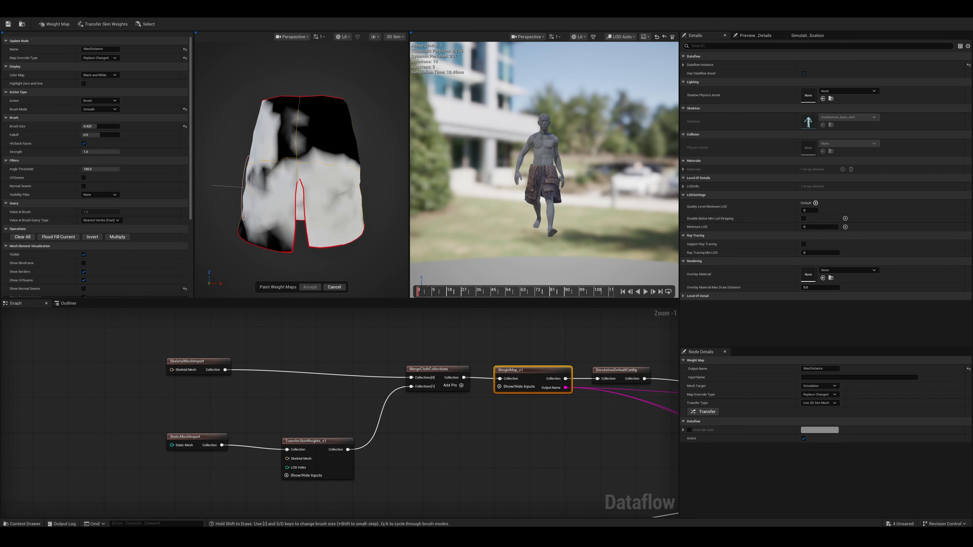
- Clear the MaxDistance weight map and paint the lower part of the skirt all around with value 1.0
click(23, 237)
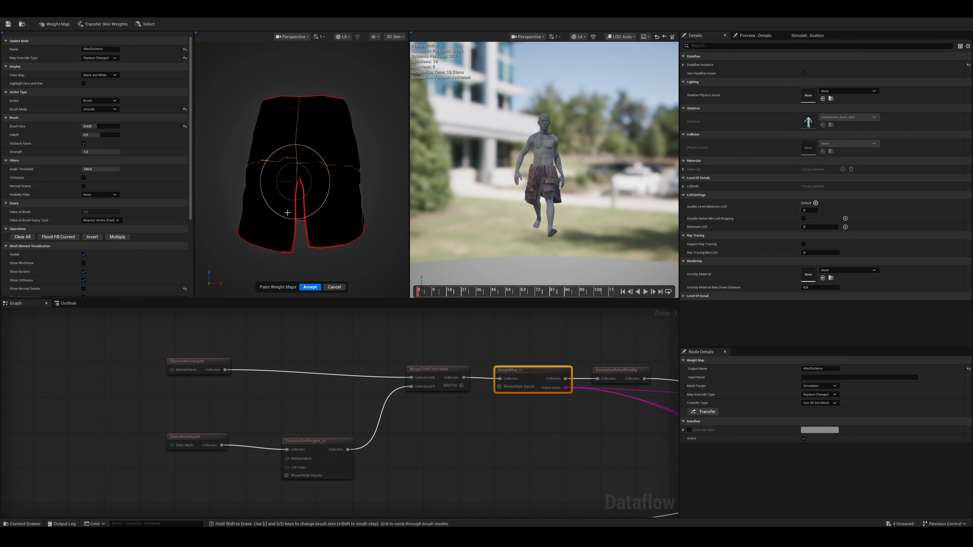
key(q)
mouse_move(273, 224)
mouse_down()
mouse_move(268, 184)
mouse_move(306, 172)
mouse_move(321, 206)
mouse_move(249, 205)
mouse_move(301, 234)
mouse_move(332, 173)
mouse_move(233, 188)
mouse_move(245, 213)
mouse_move(344, 228)
mouse_move(282, 197)
mouse_move(249, 197)
mouse_up()
mouse_move(332, 200)
mouse_down()
mouse_move(360, 191)
mouse_move(362, 171)
mouse_move(244, 179)
mouse_up()
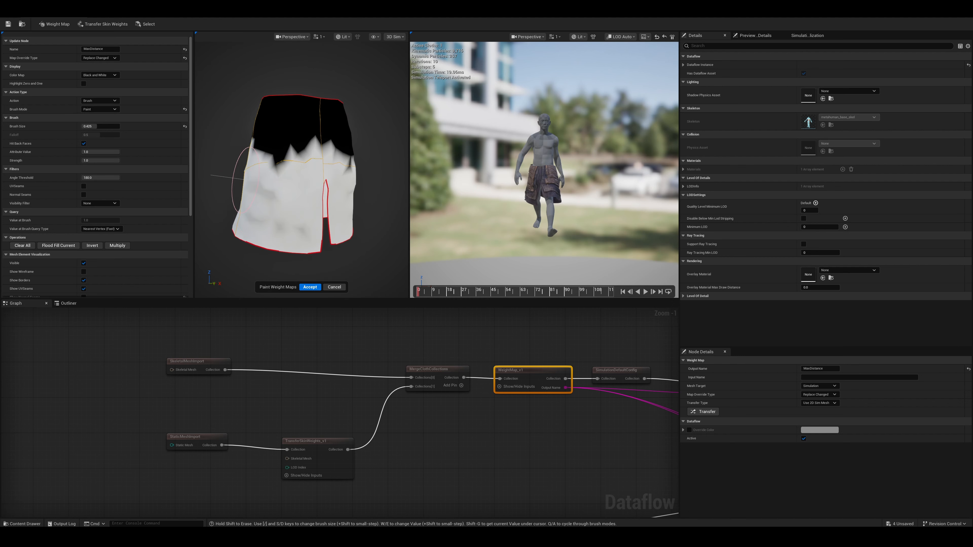
alt+drag(360, 179, 308, 171)
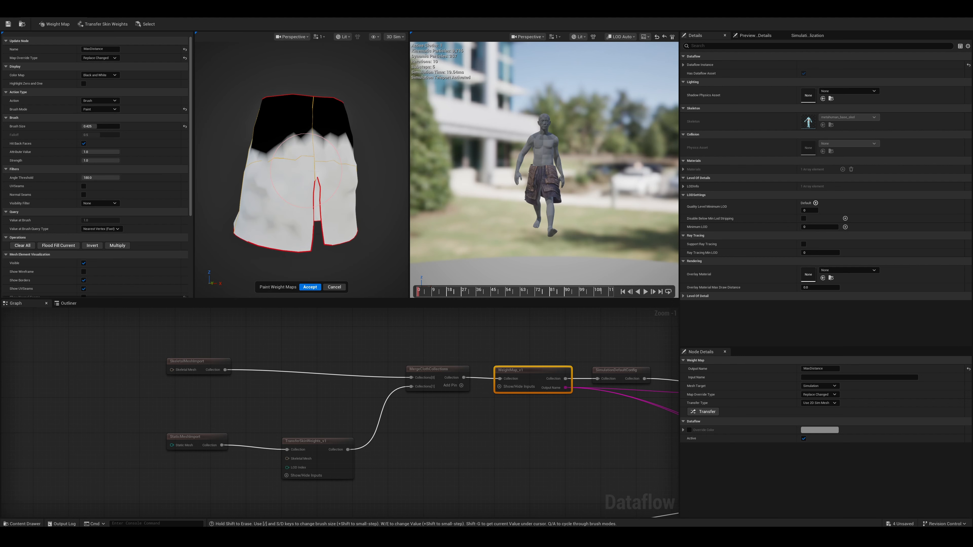
- Switch the brush mode to Smooth, soften the MaxDistance weight transition all around the skirt, and accept the painted map
click(114, 101)
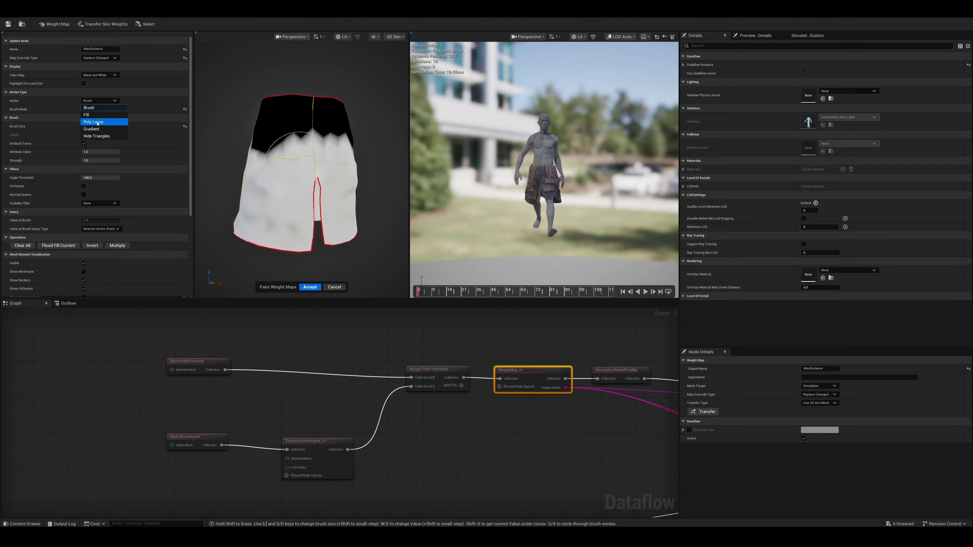
click(105, 109)
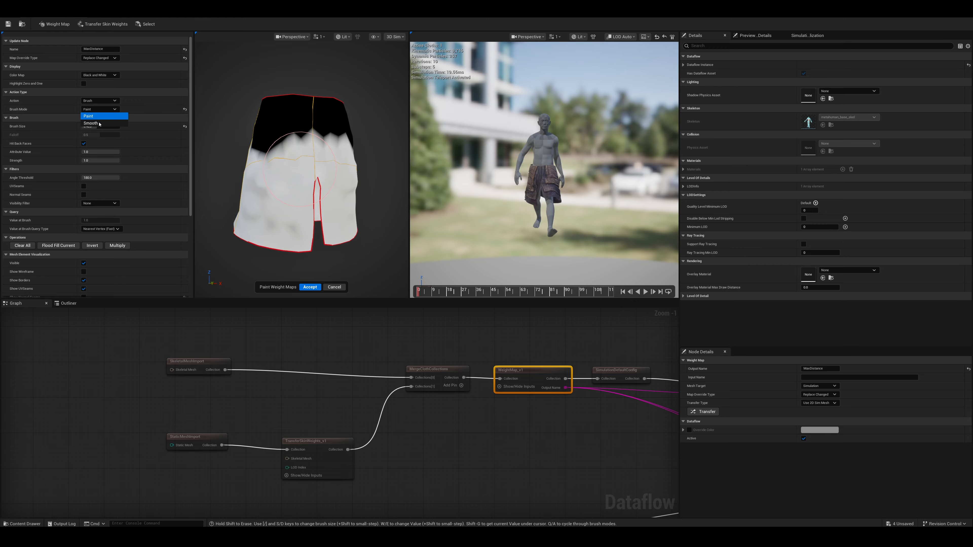
mouse_move(299, 138)
mouse_down()
mouse_move(325, 142)
mouse_move(227, 144)
mouse_up()
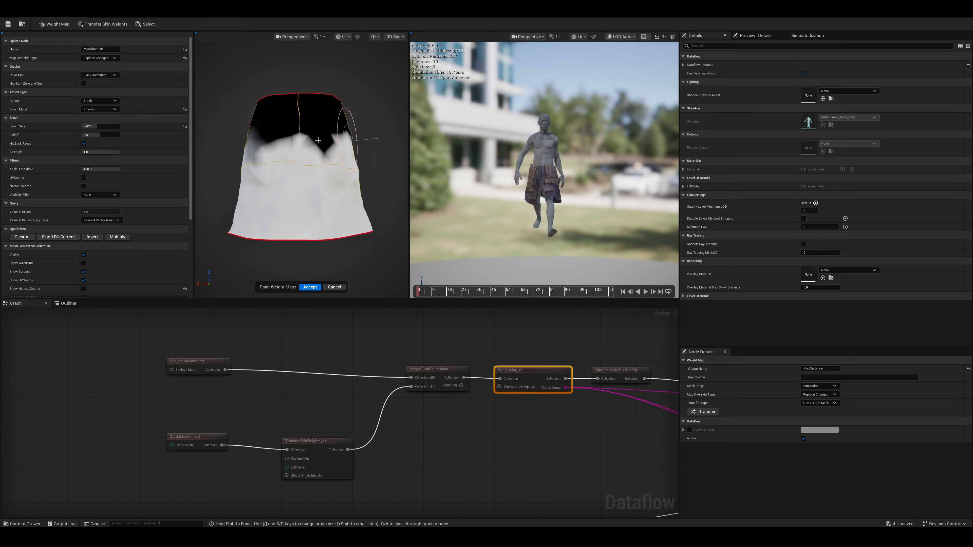
mouse_move(289, 142)
mouse_down()
mouse_move(319, 143)
mouse_move(251, 144)
mouse_move(310, 143)
mouse_up()
mouse_move(356, 143)
alt+mouse_down()
mouse_move(299, 143)
mouse_move(325, 139)
mouse_move(308, 142)
alt+mouse_up()
alt+drag(322, 142, 263, 144)
click(310, 287)
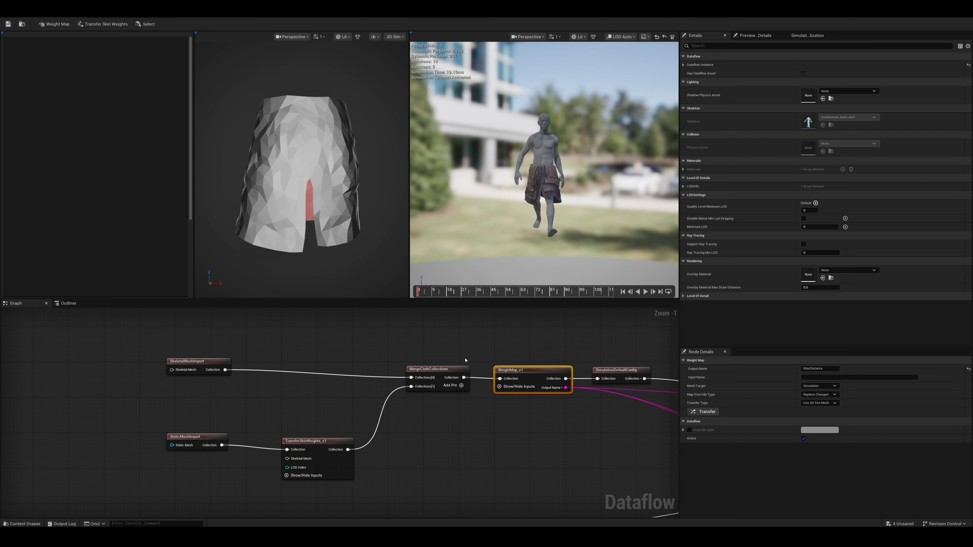
- Inspect the source mesh of the Selection_v2 node, reselect all faces of the trousers mesh for the collision selection, and accept
right_drag(471, 444, 401, 371)
scroll(399, 372, down, 1)
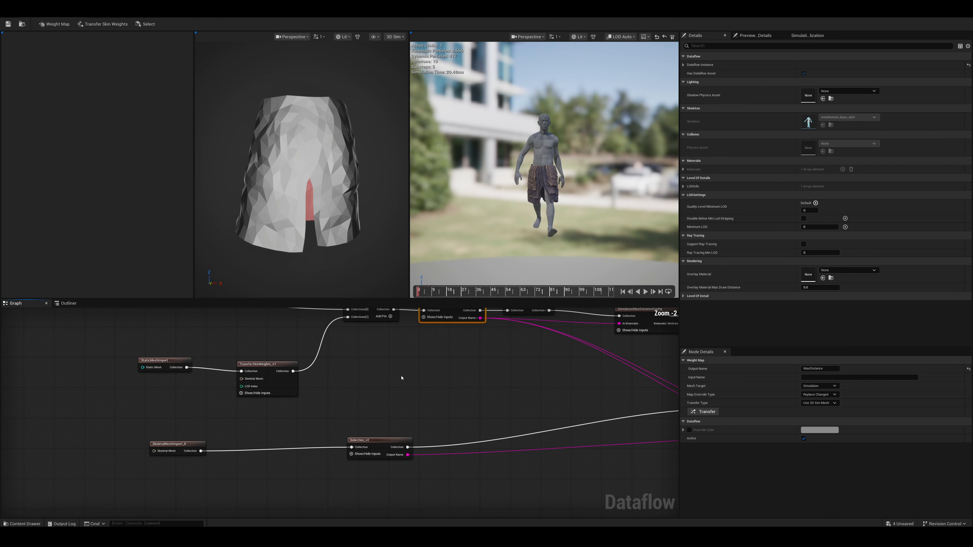
click(380, 446)
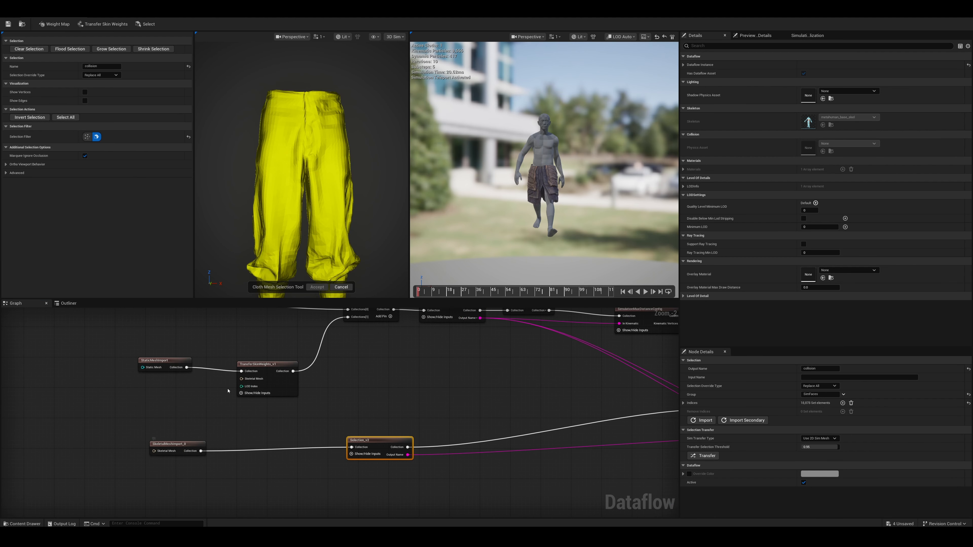
click(183, 445)
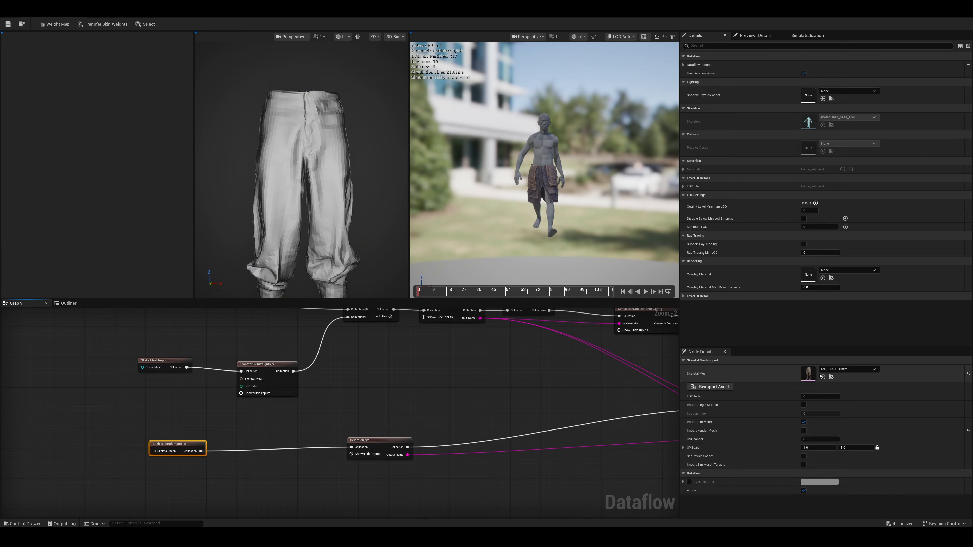
click(368, 442)
drag(240, 114, 365, 276)
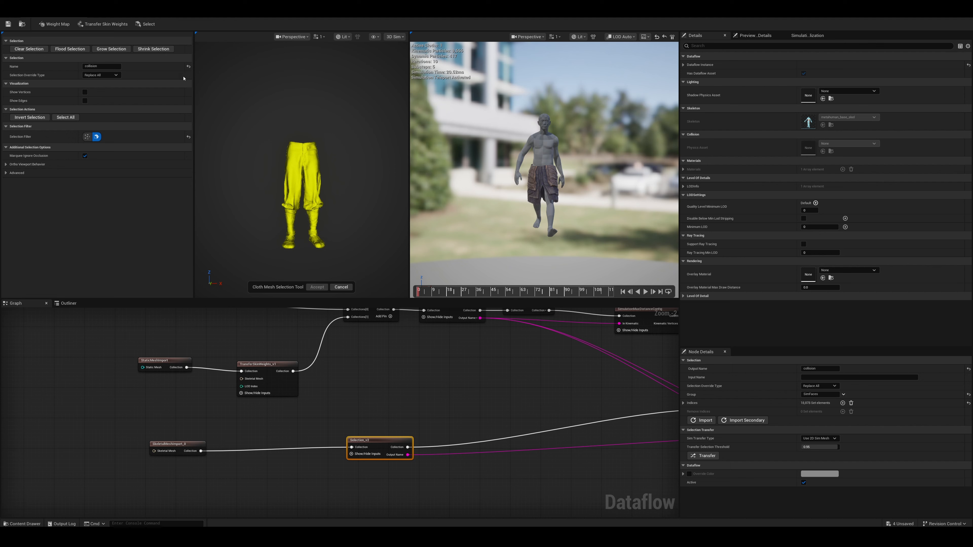
click(332, 202)
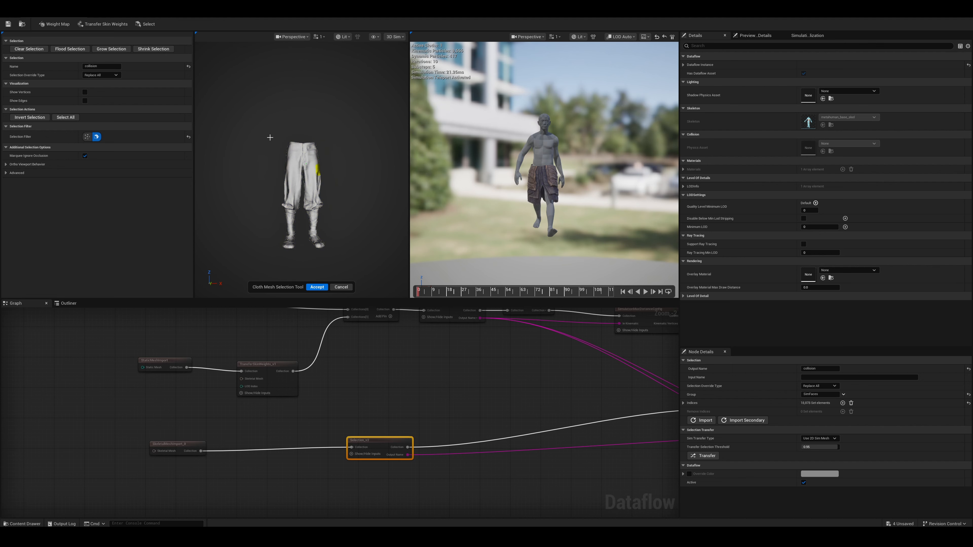
click(318, 288)
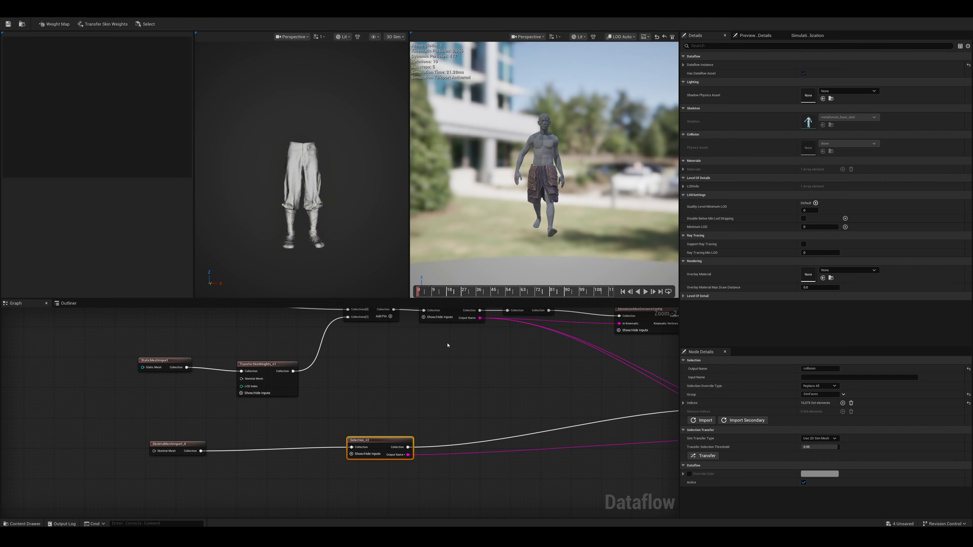
- Try an Iteration Count of 1 and a Subdivision Count of 1 on the SimulationDefaultConfig node
right_drag(447, 345, 400, 390)
scroll(543, 199, up, 2)
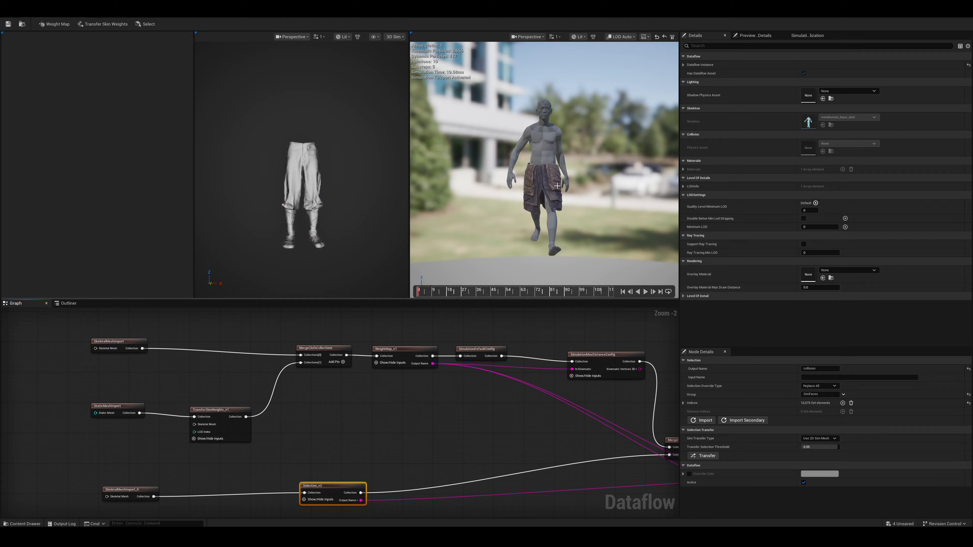
alt+drag(543, 199, 582, 199)
click(478, 349)
scroll(794, 446, down, 5)
scroll(794, 446, down, 4)
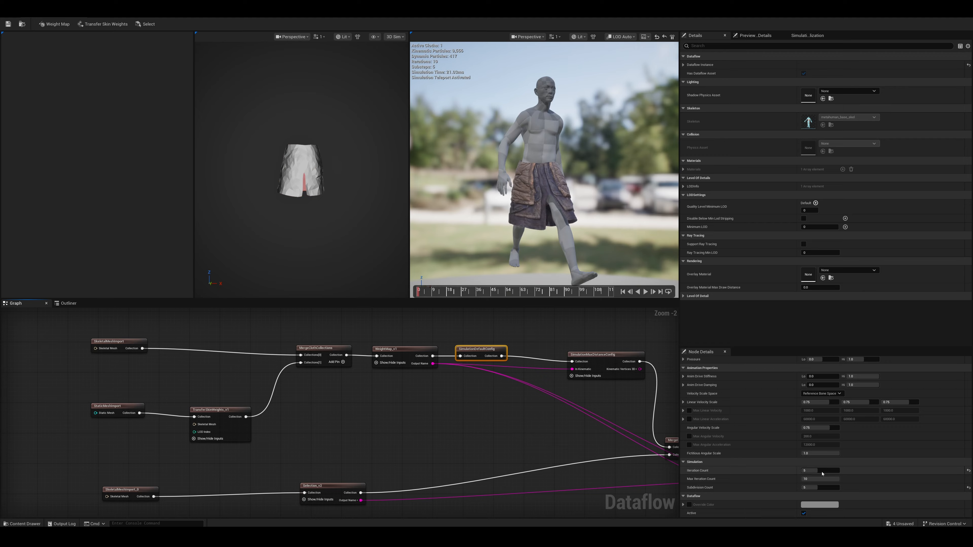
text(1)
click(806, 486)
text(1)
key(Return)
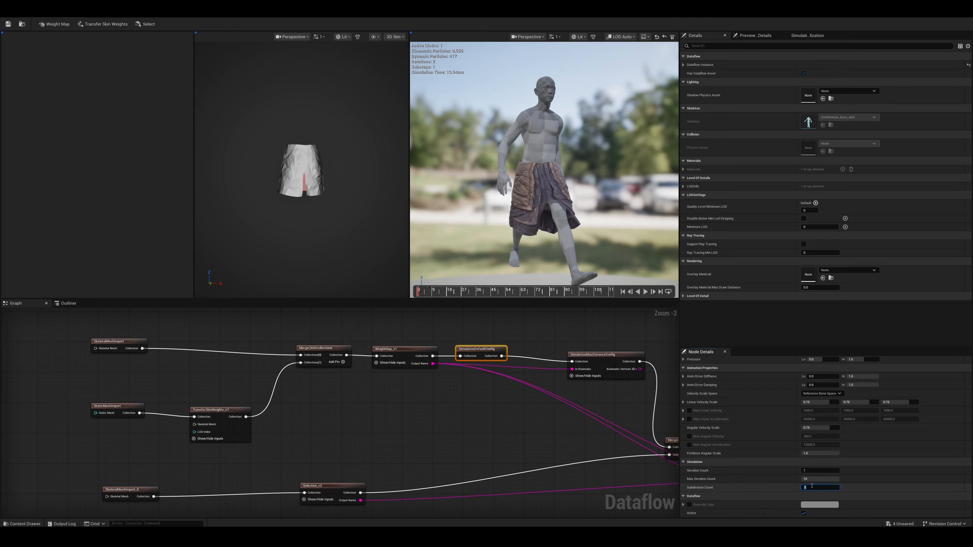
- Try a simulation Iteration Count of 5, settle on 2, and save all modified assets
click(805, 471)
text(5)
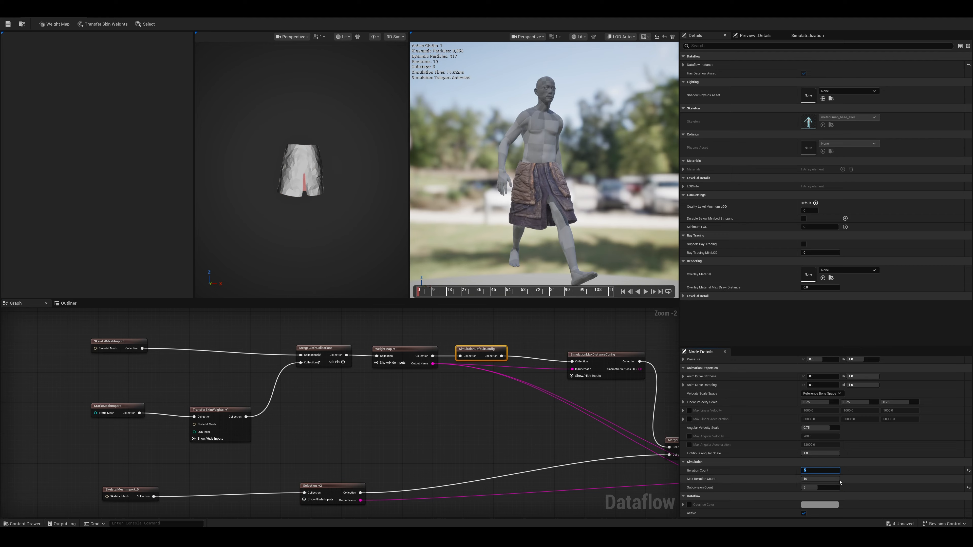
text(2)
click(806, 487)
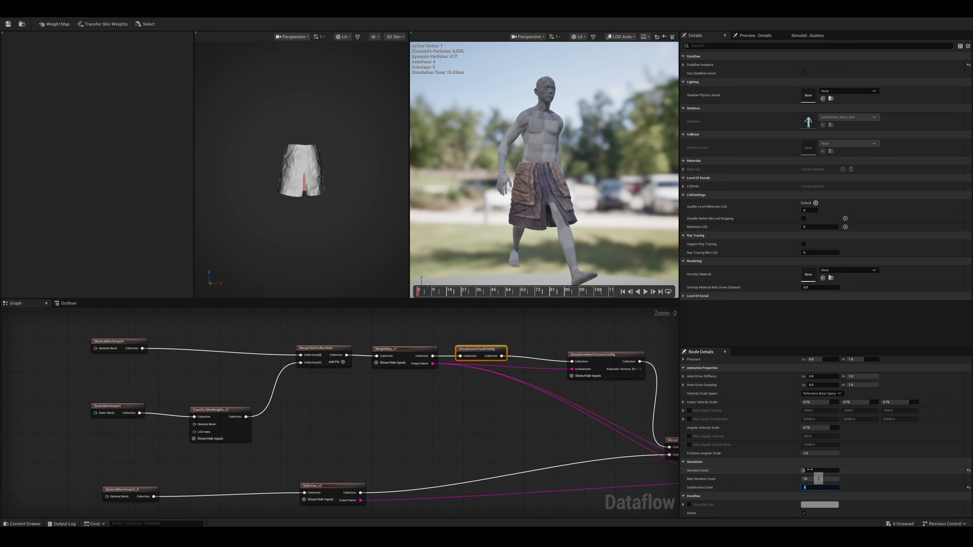
mouse_move(529, 193)
alt+mouse_down()
mouse_move(481, 193)
mouse_move(548, 193)
mouse_move(536, 193)
alt+mouse_up()
key(ctrl+shift+s)
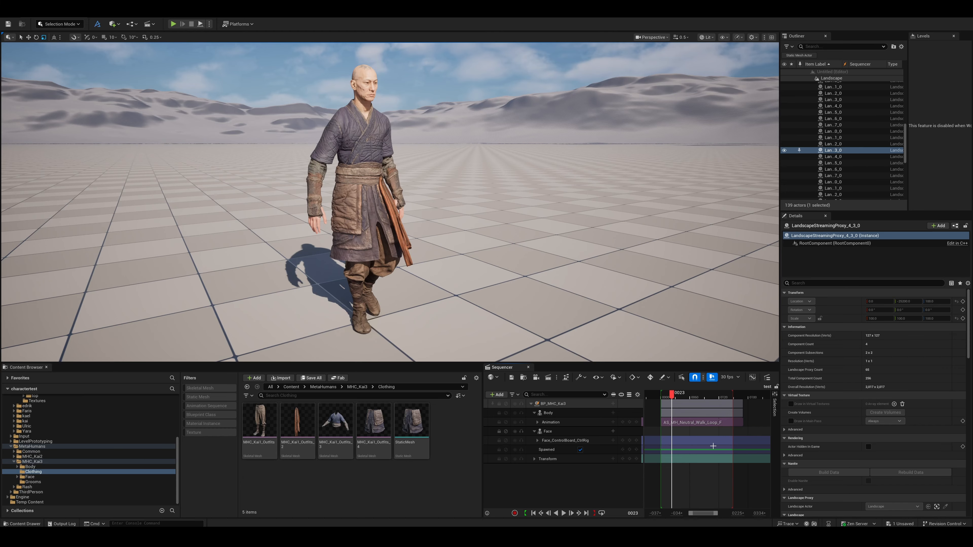
- Open the BP_MHC_Kai3 blueprint, check the asset used by its CA_Dao_skirt component, locate it in the Content Browser, and close the blueprint
right_drag(441, 288, 414, 289)
scroll(418, 295, down, 2)
key(s)
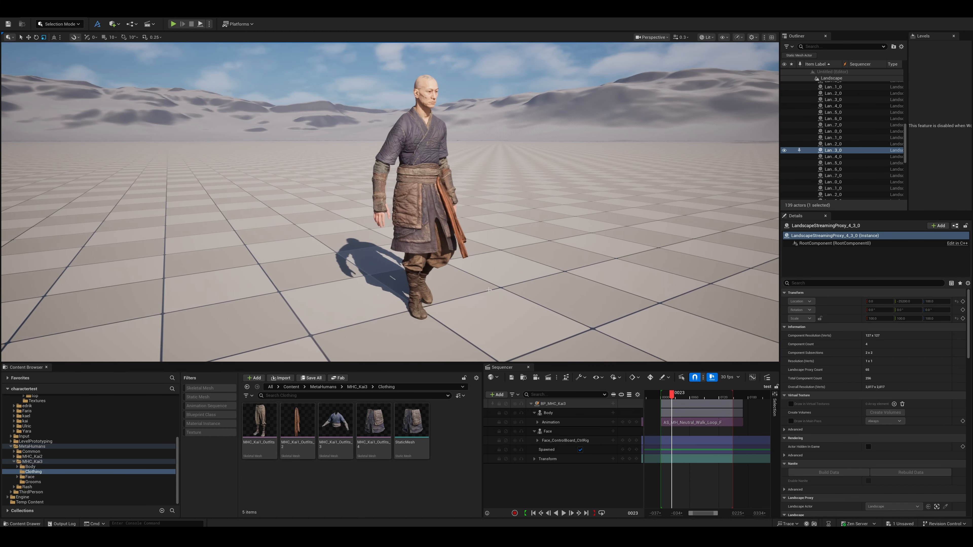
click(569, 407)
click(897, 129)
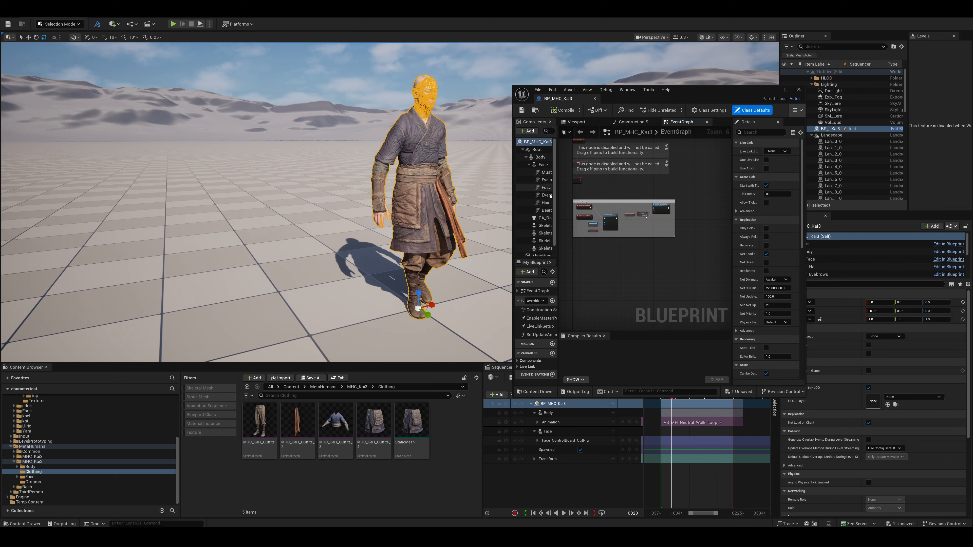
click(544, 218)
scroll(767, 284, down, 20)
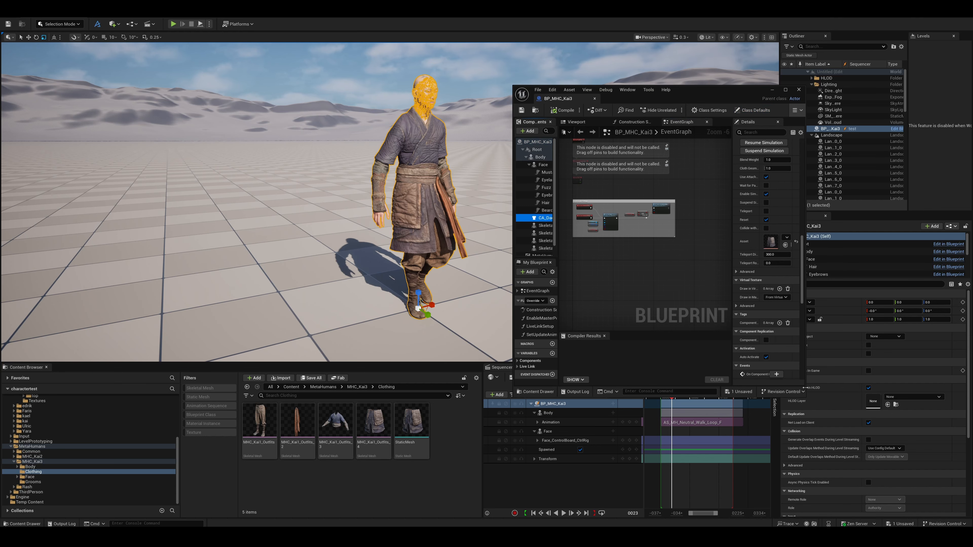
drag(805, 397, 915, 462)
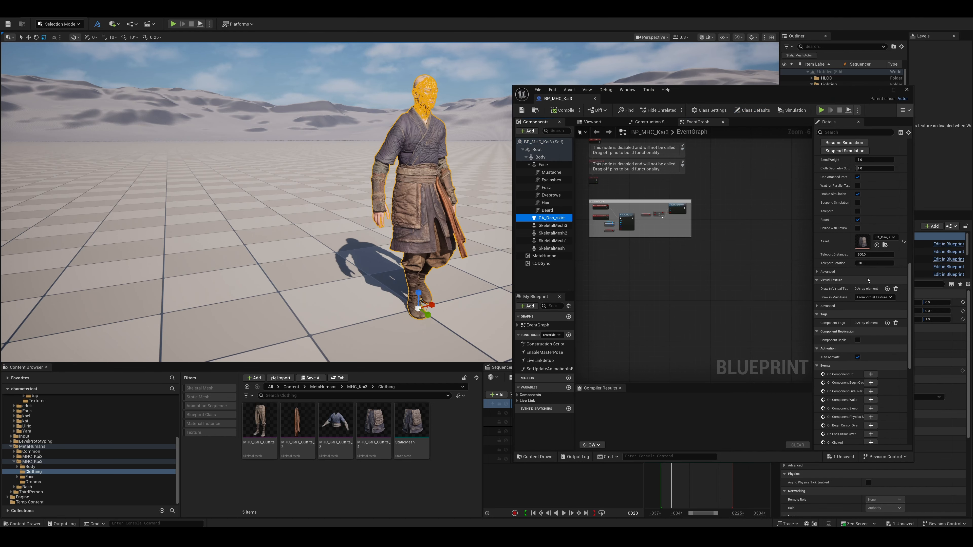
click(884, 245)
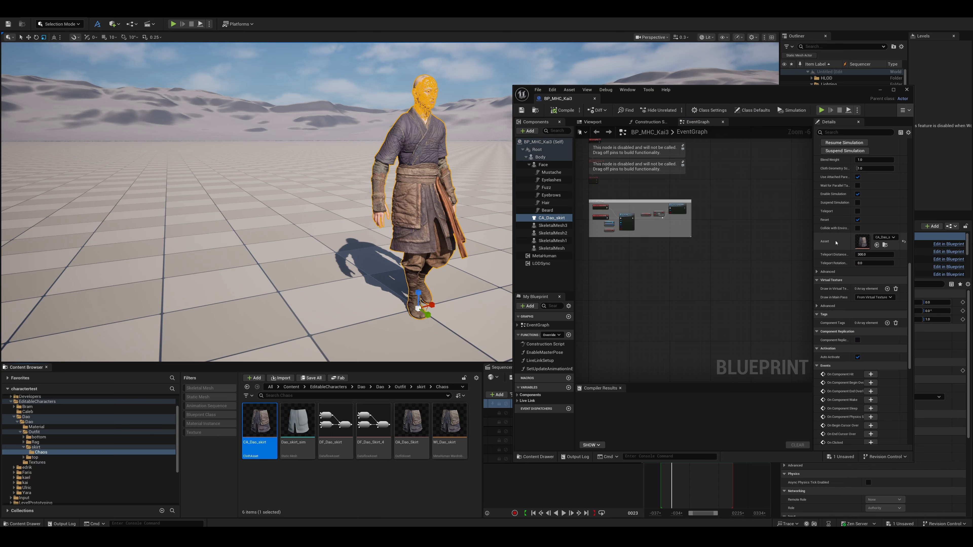
click(905, 90)
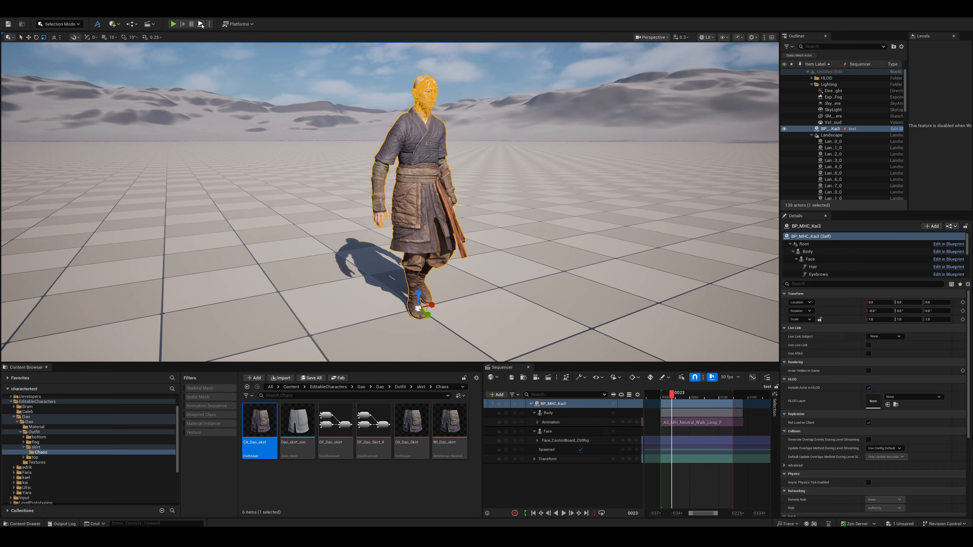
- Simulate the level, play the walk sequence, and examine the skirt's cloth motion on the walking character
key(alt+p)
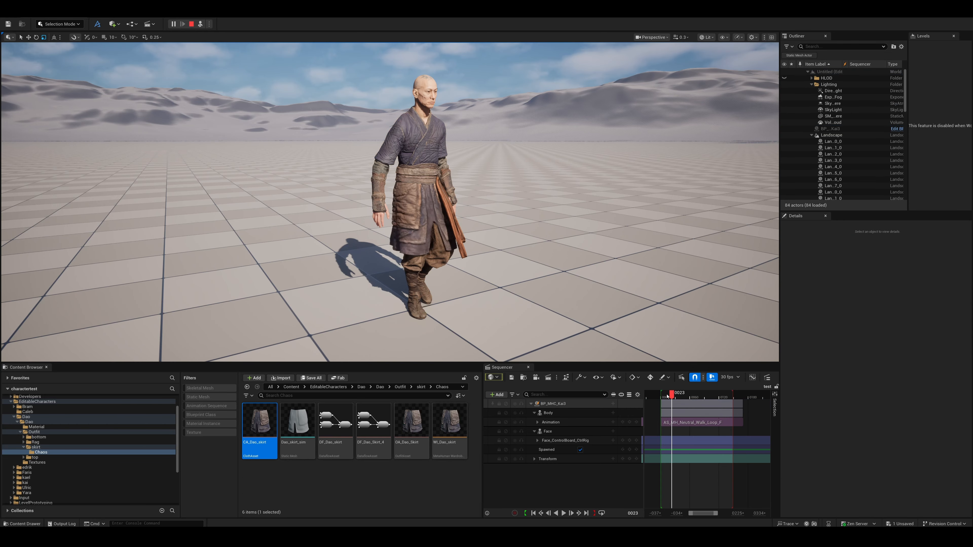
key(a)
right_drag(598, 291, 585, 273)
scroll(640, 290, up, 1)
key(d)
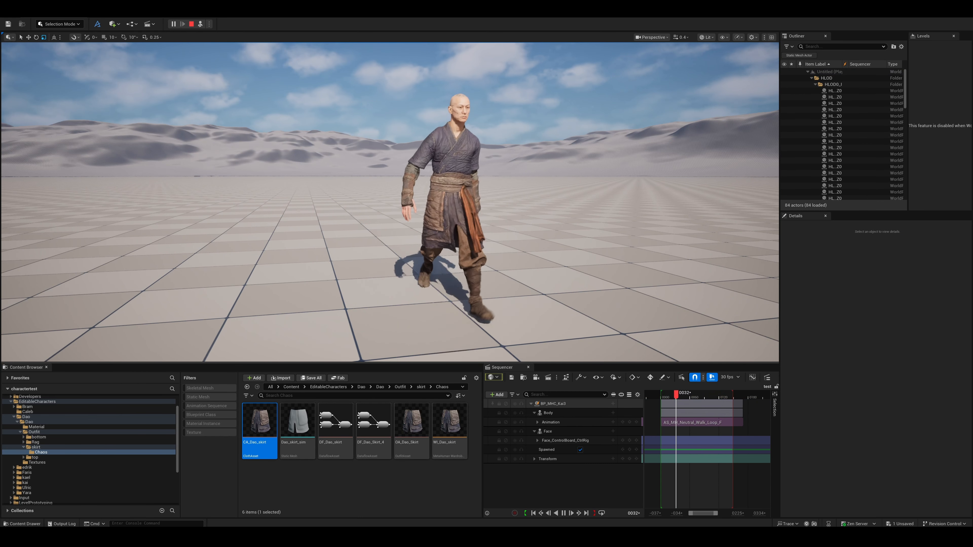